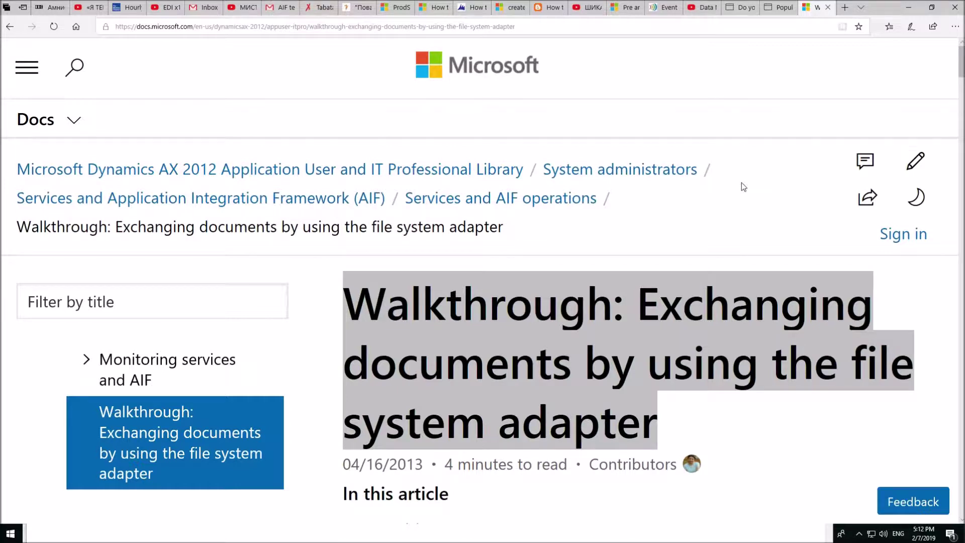
- Select the web address of the Docs file system adapter walkthrough article
left_click(543, 29)
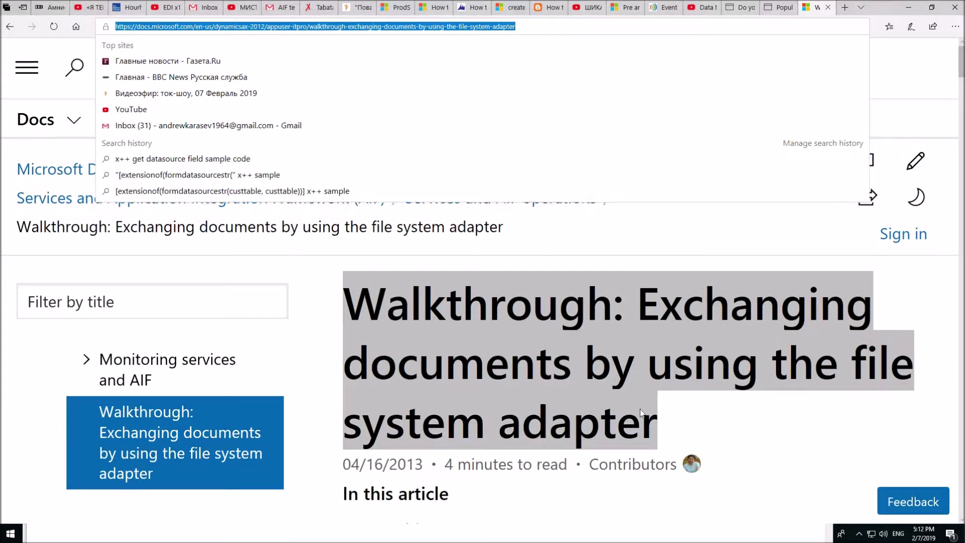
- Scroll to 'Create the sales order request document' and select the sample XML for copying
left_click_drag(692, 438, 336, 308)
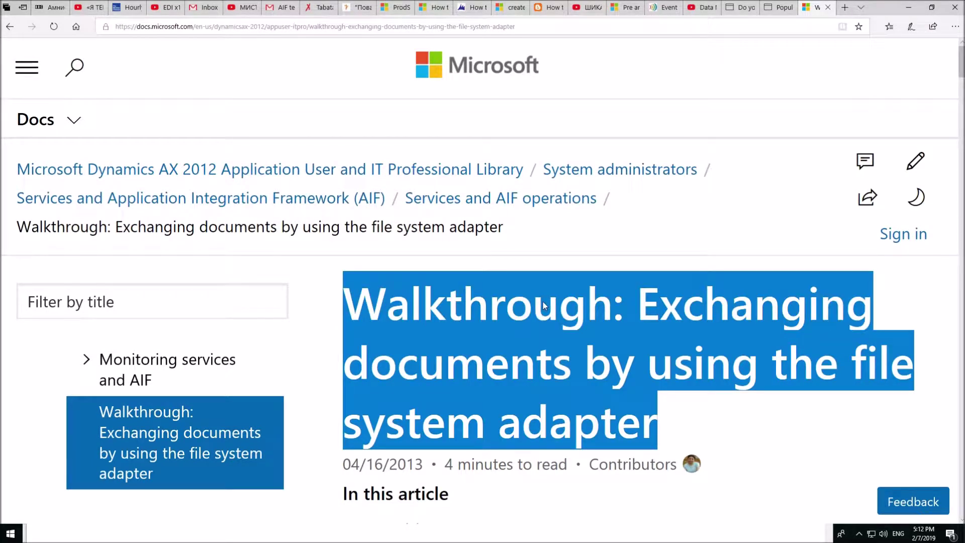
left_click_drag(961, 63, 961, 319)
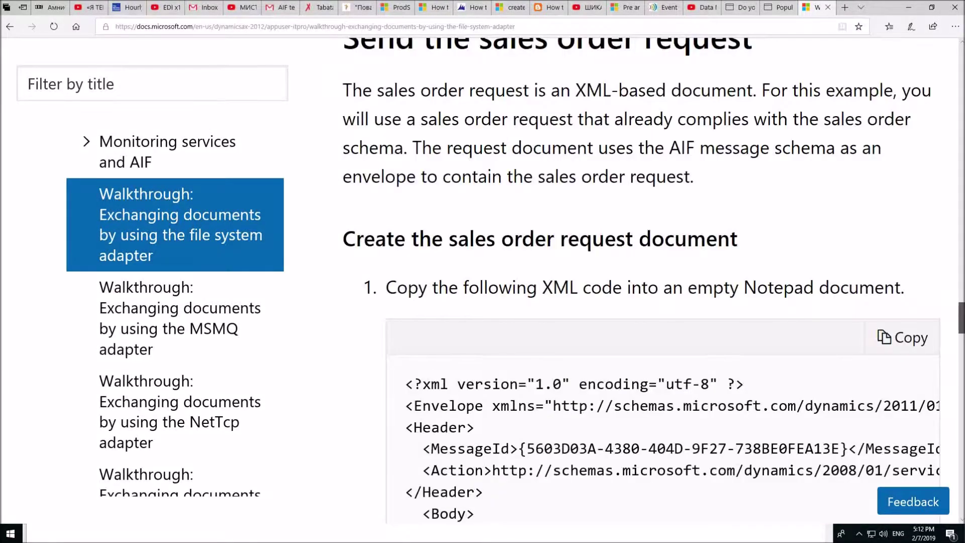
left_click_drag(405, 384, 503, 523)
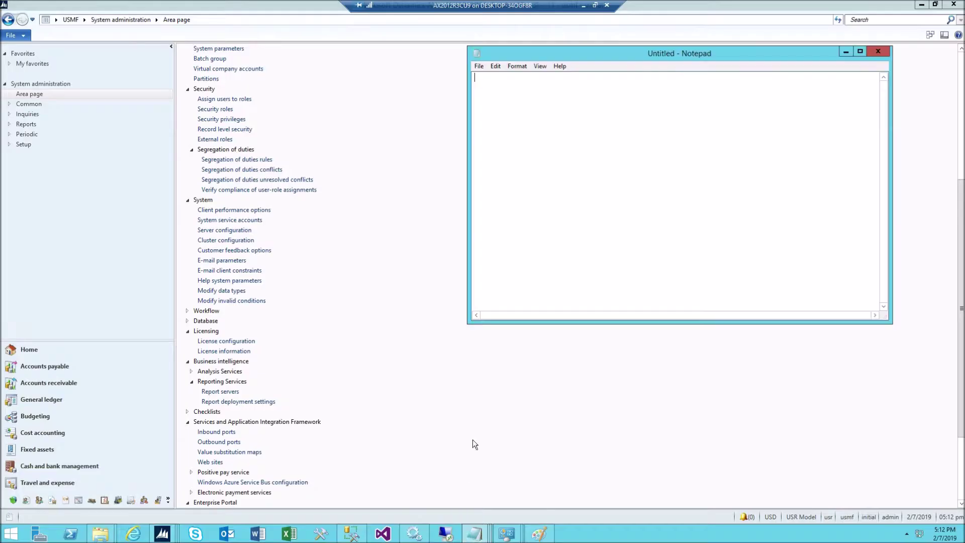
- Paste the sample XML into Notepad, then go to System administration and scroll to Inbound ports
type("<?xml version=\"1.0\" encoding=\"utf-8\" ?> <Envelope xmlns=\"http://schemas.microsoft.com/dynamics/2011/01/documents/Message\"> <Header>   <MessageId>{5603D03A-4380-404D-9F27-738BE0FEA13E}</MessageId>   <Action>http://schemas.microsoft.com/dynamics/2008/01/services/SalesOrderService/create</Action> </Header>   <Body>     <MessageParts>       <SalesOrder xmlns=\"http://schemas.microsoft.com/dynamics/2008/01/documents/SalesOrder\">         <SalesTable class=\"entity\">           <CustAccount>100002</CustAccount>           <DeliveryDate>2011-10-11</DeliveryDate>           <PurchOrderFormNum>PO</PurchOrderFormNum>           <ReceiptDateRequested>2011-11-11</ReceiptDateRequested>           <SalesLine class=\"entity\">             <ItemId>10003</ItemId>             <SalesQty>18</SalesQty>             <SalesUnit>Pcs</SalesUnit>           </SalesLine>         </SalesTable>       </SalesOrder>     </MessageParts>   </Body> </Envelope>")
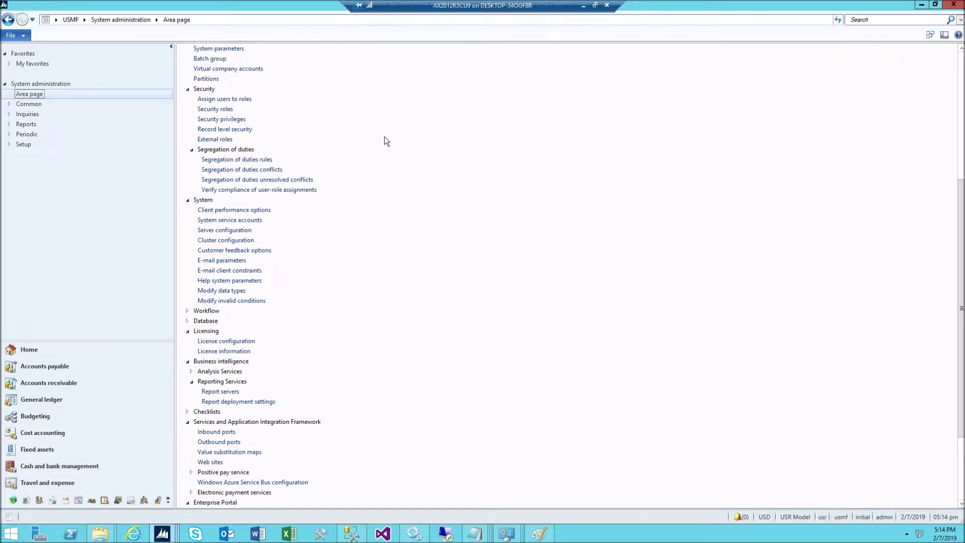
left_click(84, 20)
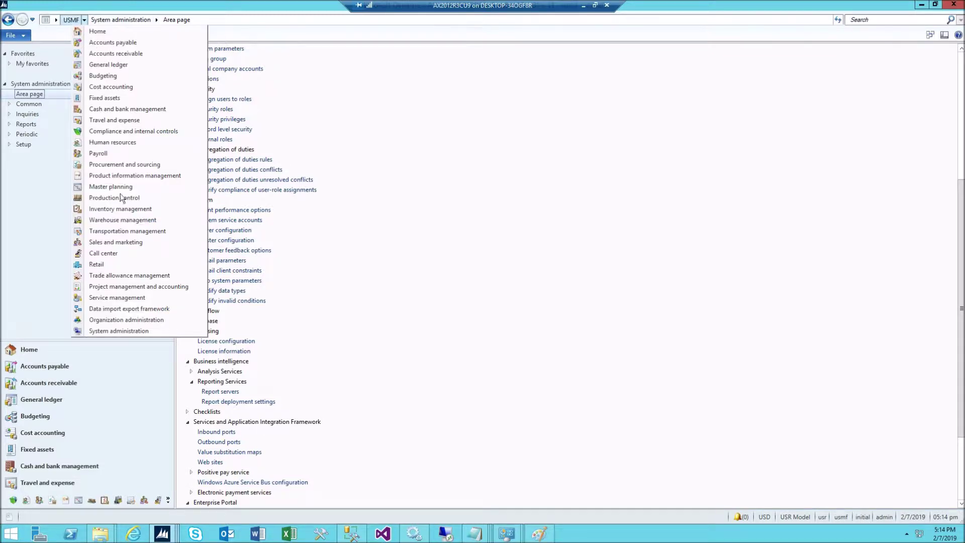
left_click(148, 331)
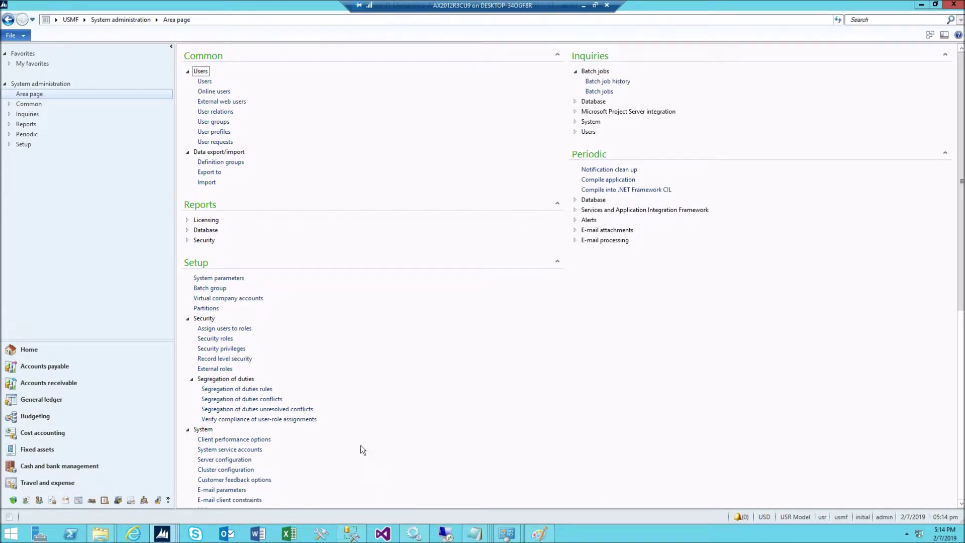
scroll(337, 433, "down", 3)
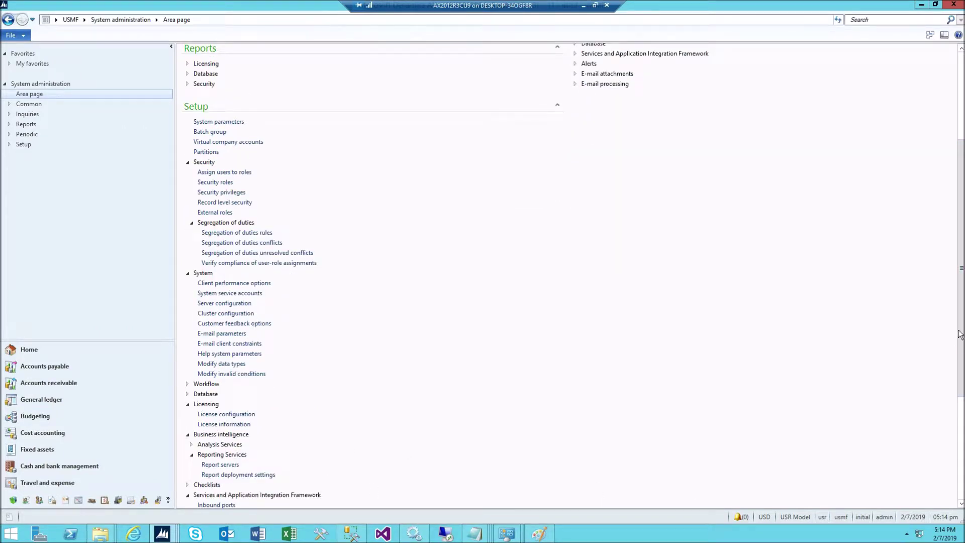
left_click_drag(962, 327, 963, 369)
- Deactivate the CreateSalesOrder inbound port and dismiss the Infolog messages
left_click(216, 433)
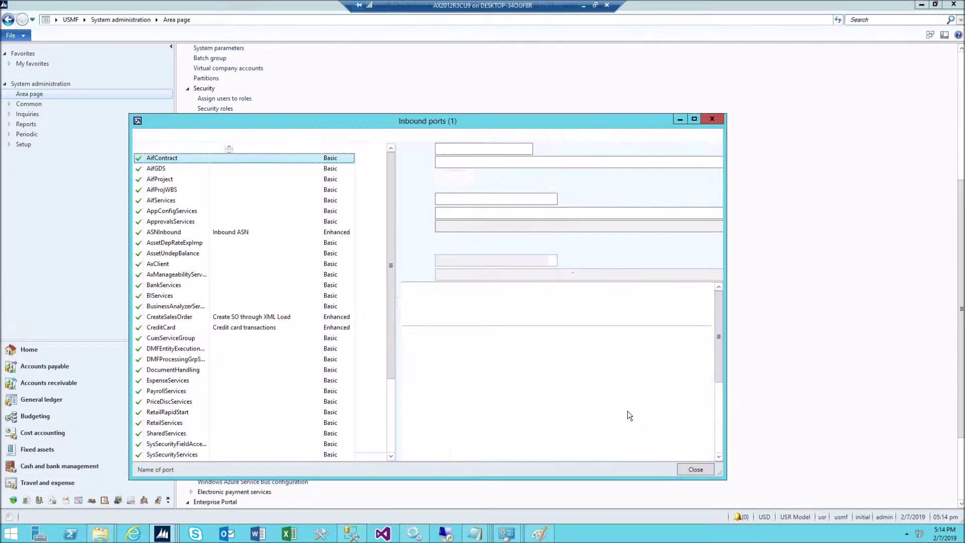
left_click(189, 319)
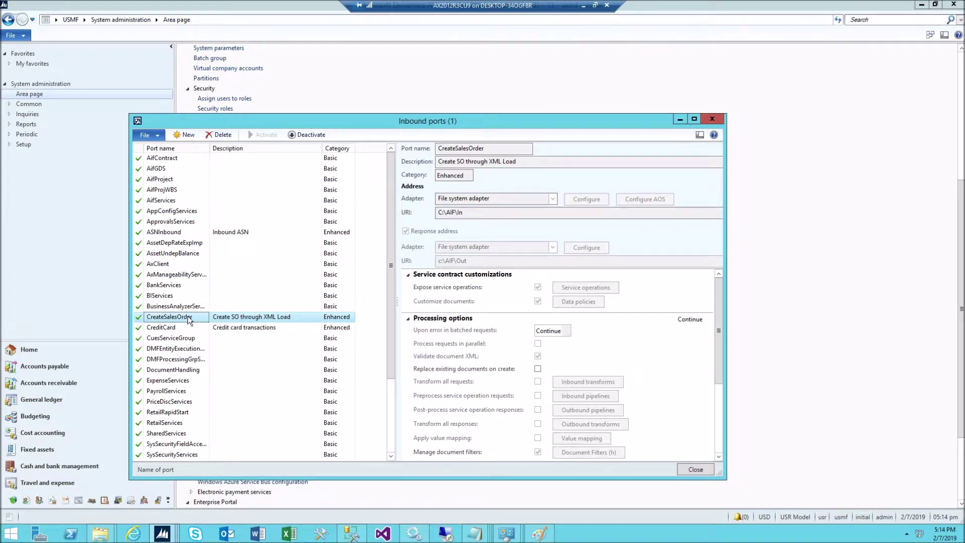
left_click(304, 134)
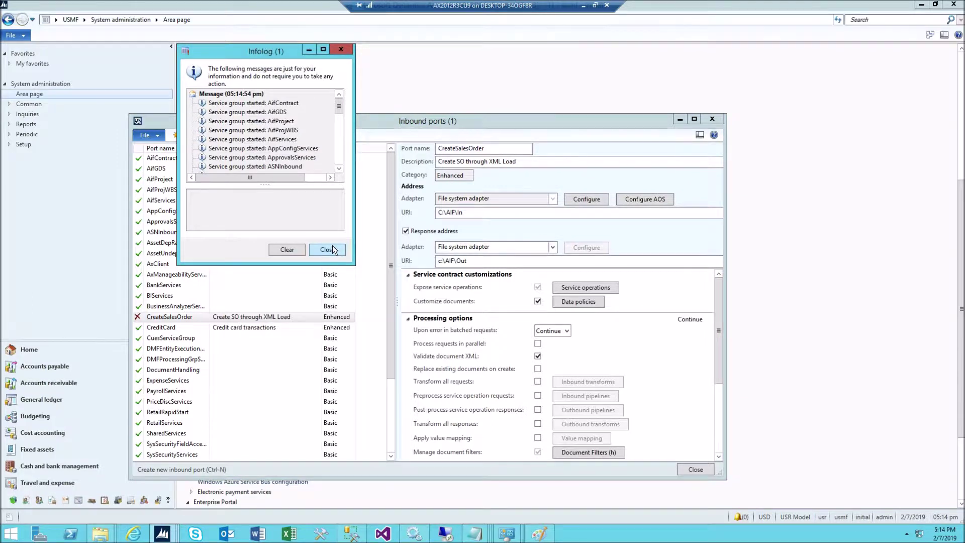
left_click(333, 250)
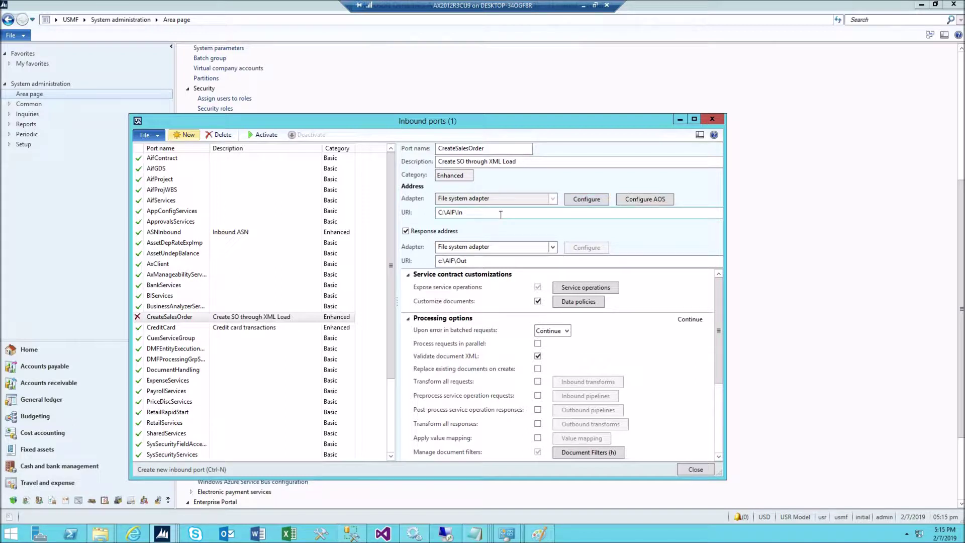
- Confirm the port reads C:\AIF\In and exposes the SalesSalesOrderService.create operation
left_click(485, 215)
double_click(486, 214)
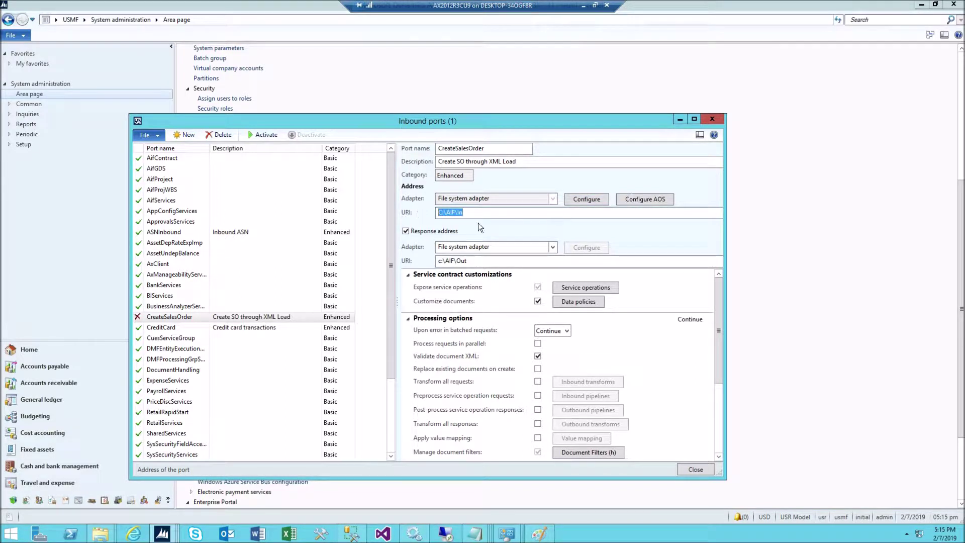
left_click(586, 286)
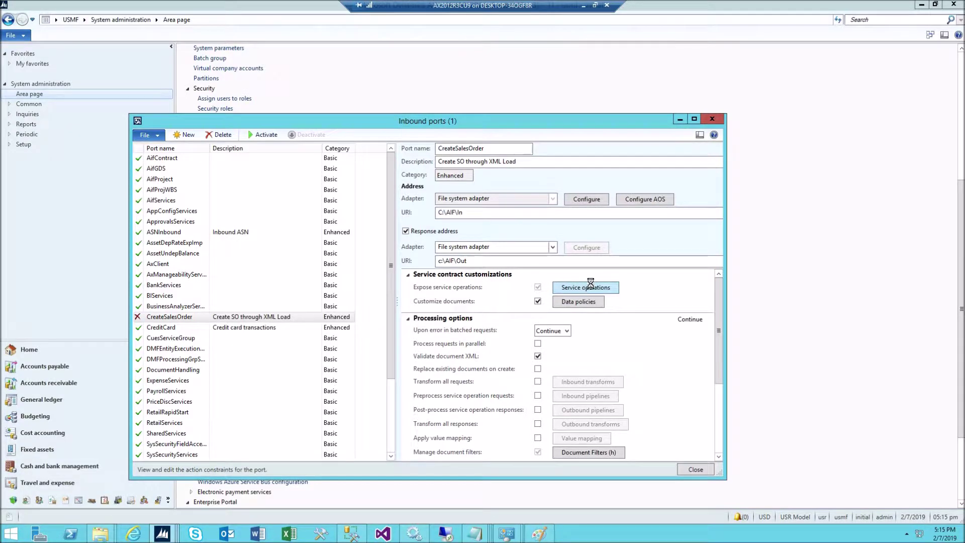
left_click(161, 141)
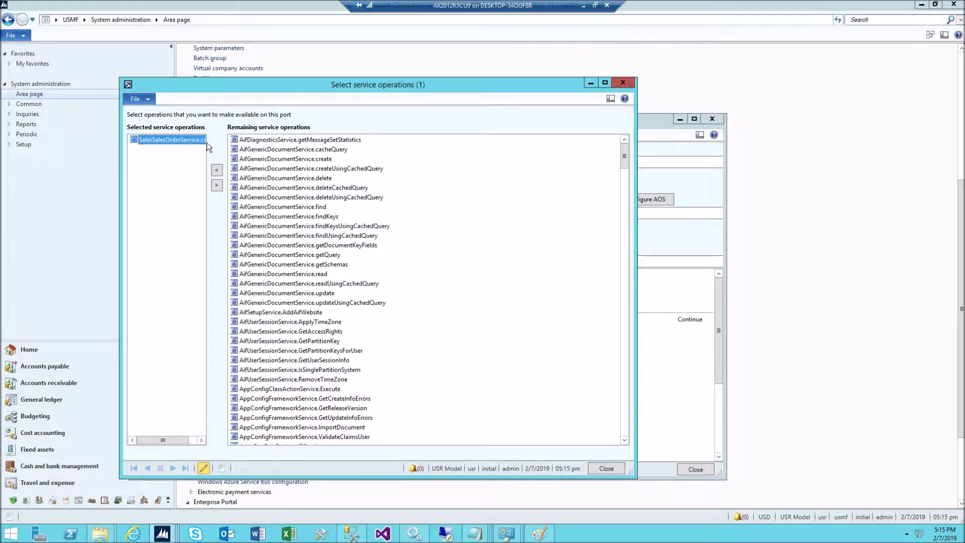
left_click_drag(208, 152, 274, 156)
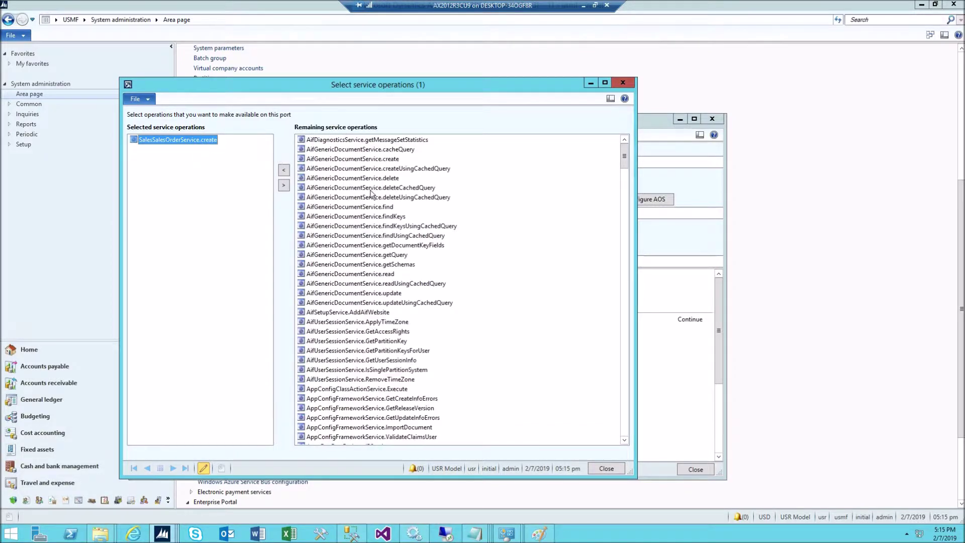
left_click(605, 468)
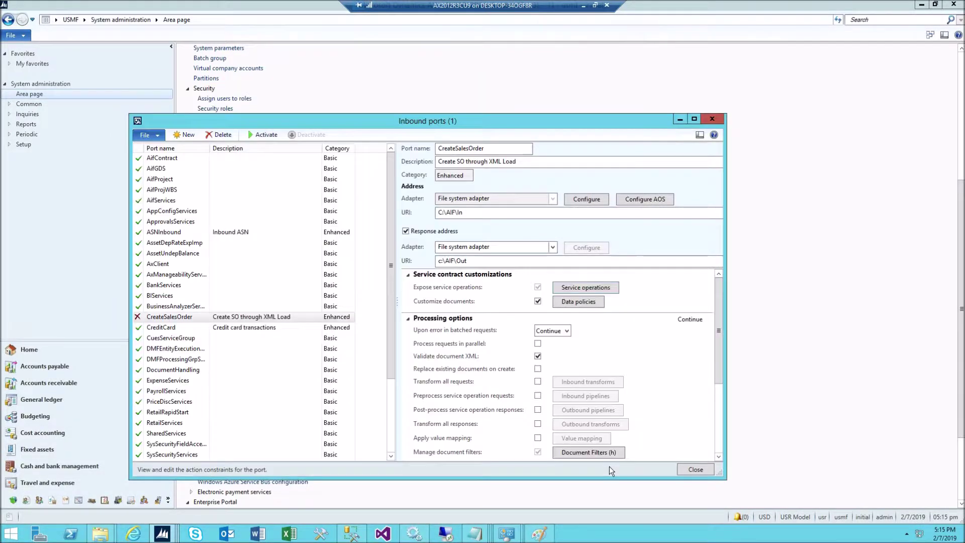
- Review CreateSalesOrder's document data policies, sorting to show enabled CustAccount, ItemId and SalesQty
left_click(576, 301)
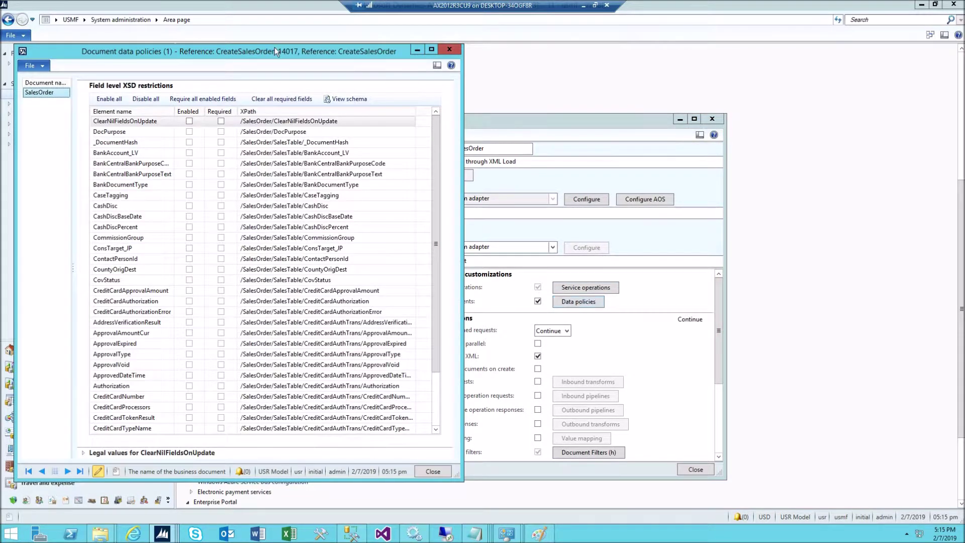
left_click(189, 111)
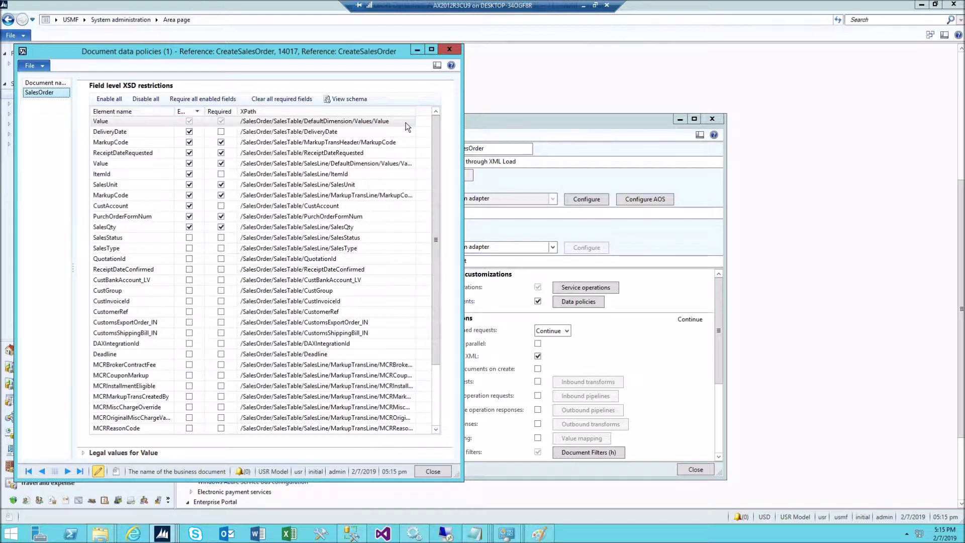
left_click(273, 99)
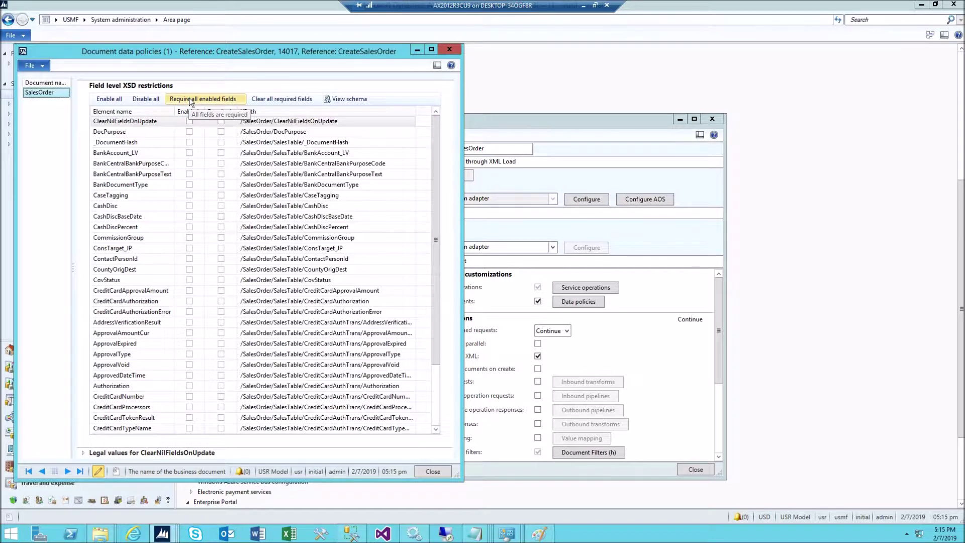
left_click(189, 111)
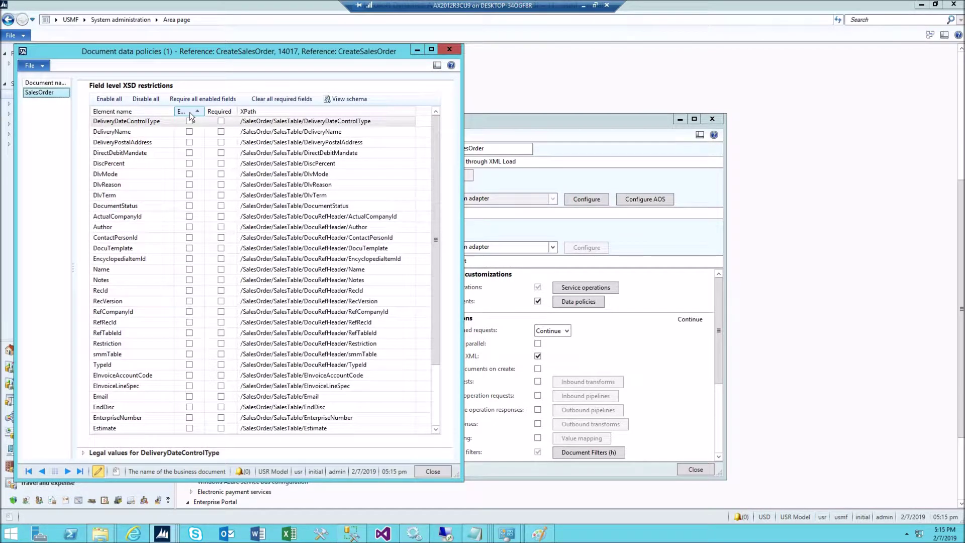
left_click(190, 111)
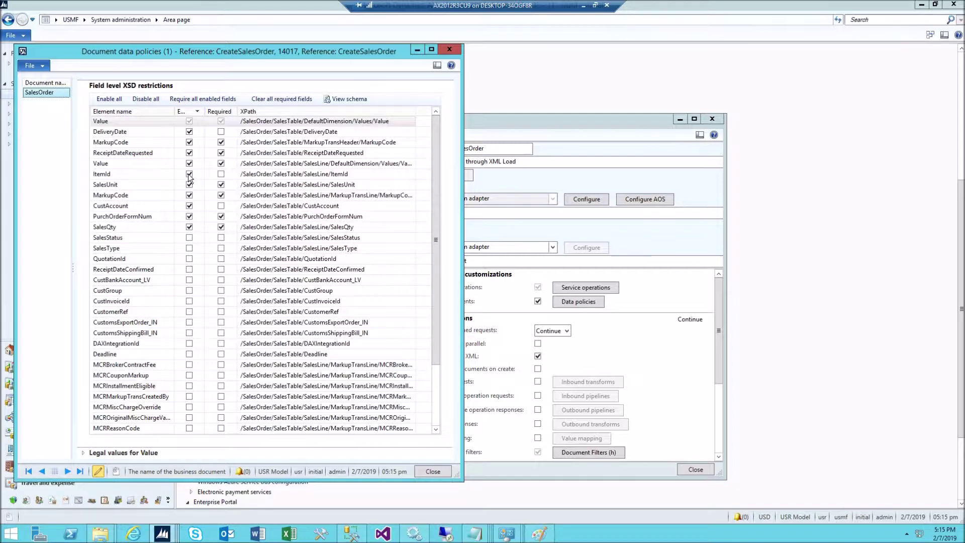
left_click(433, 471)
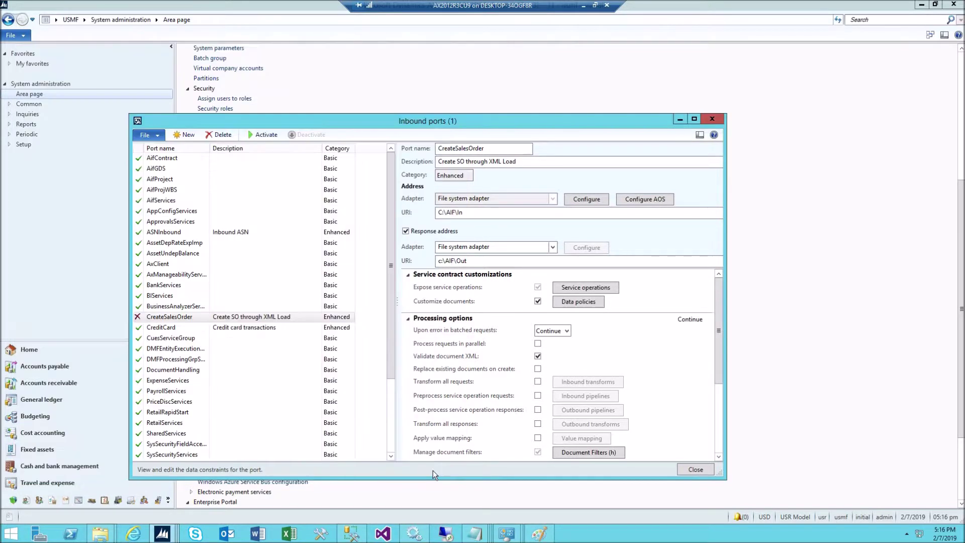
- Bring the sample XML forward in Notepad, select customer account 100002, and return to Dynamics AX
left_click(474, 534)
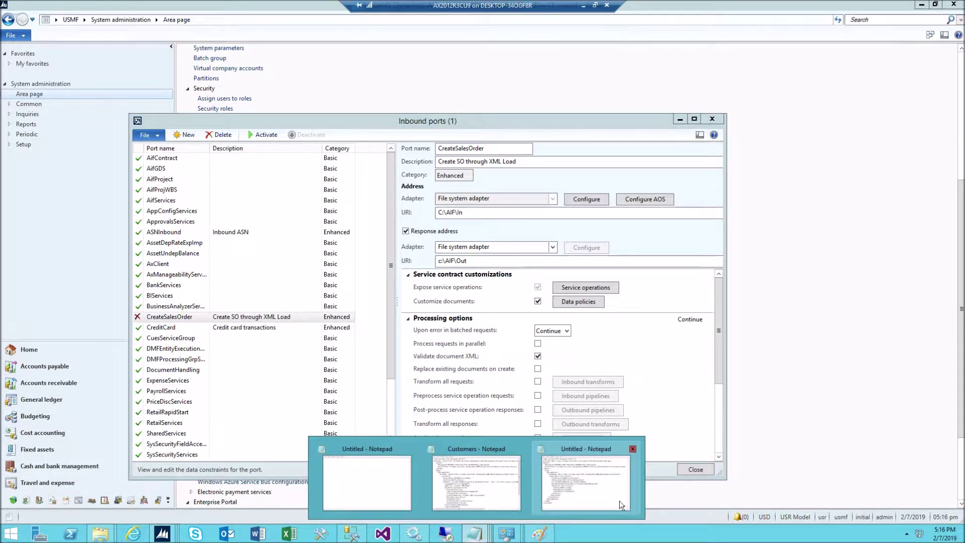
left_click(611, 500)
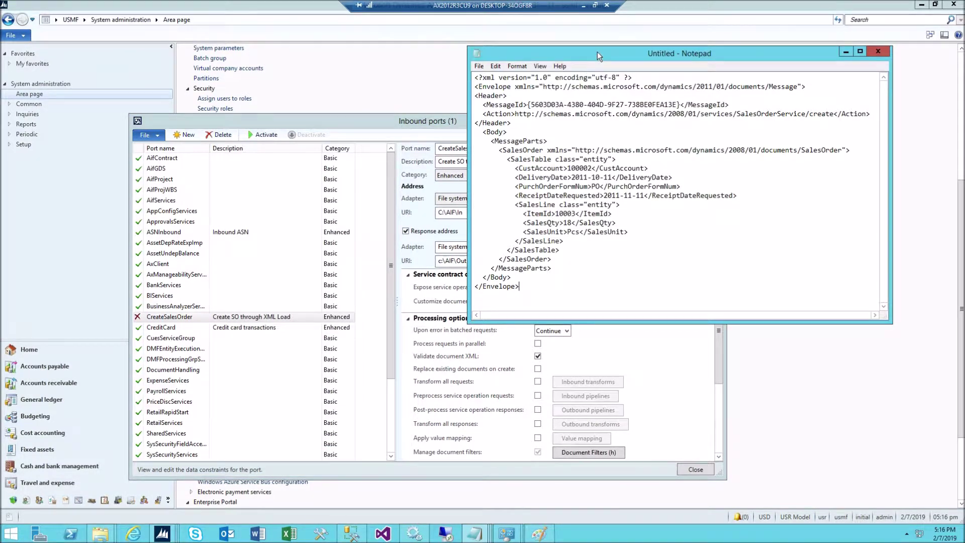
left_click_drag(598, 52, 351, 46)
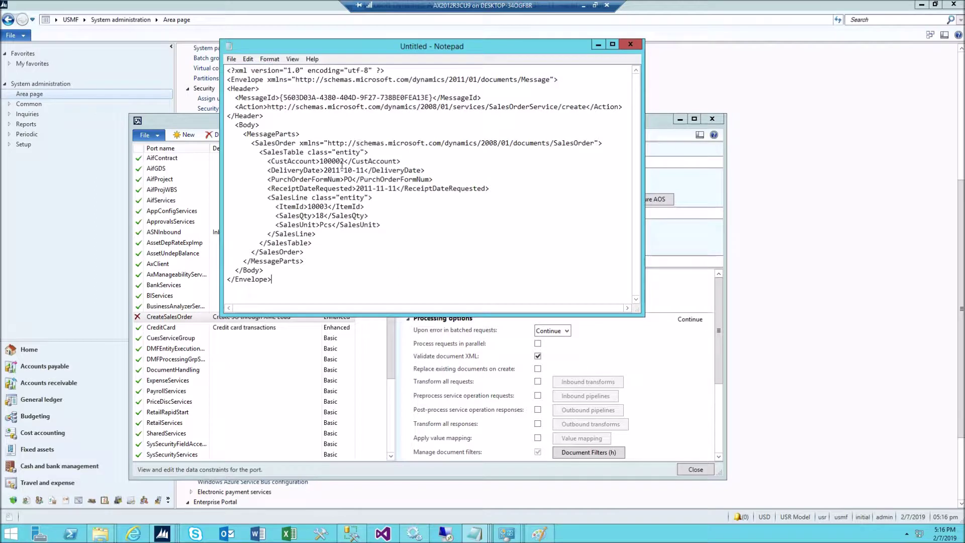
left_click_drag(344, 161, 320, 161)
left_click(64, 241)
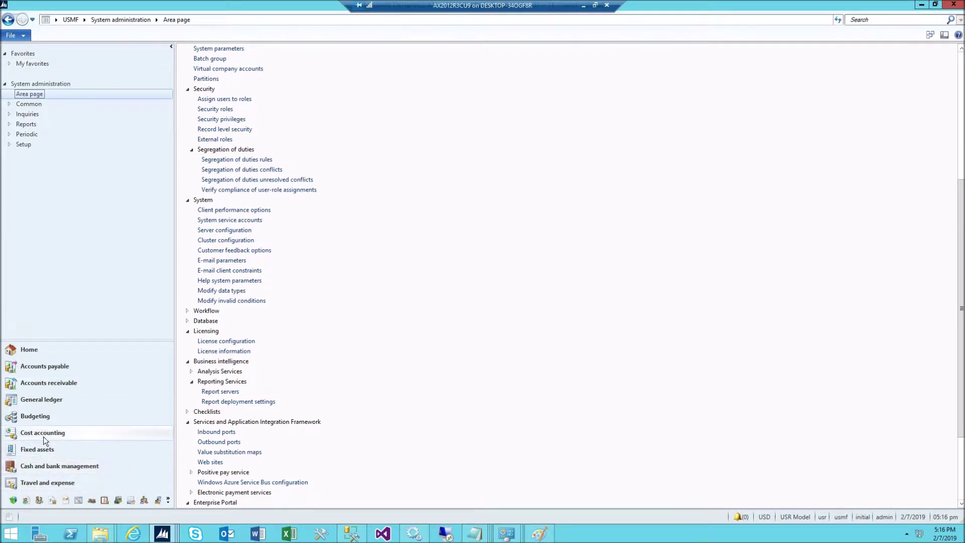
left_click(84, 20)
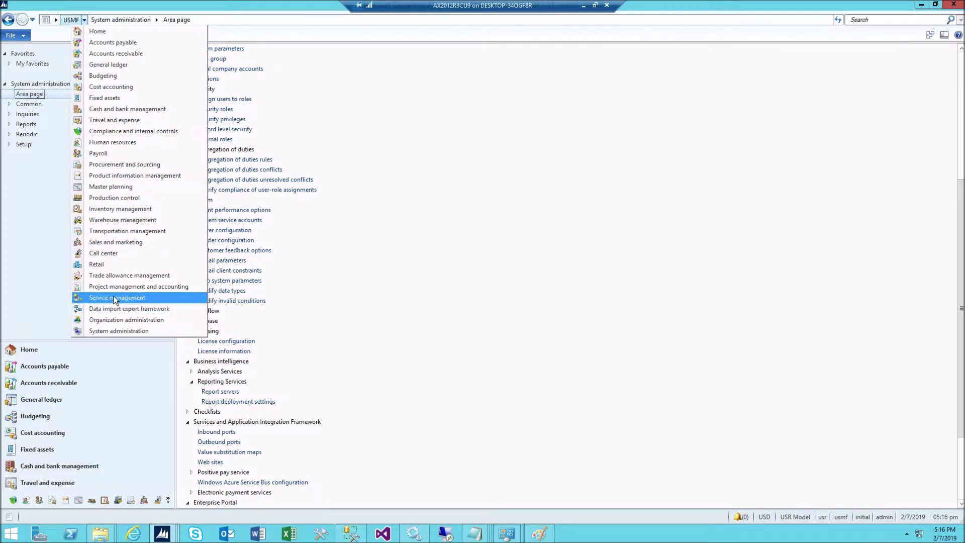
- Open All sales orders to check customer US-001, then begin replacing item 10003 in the XML
left_click(114, 243)
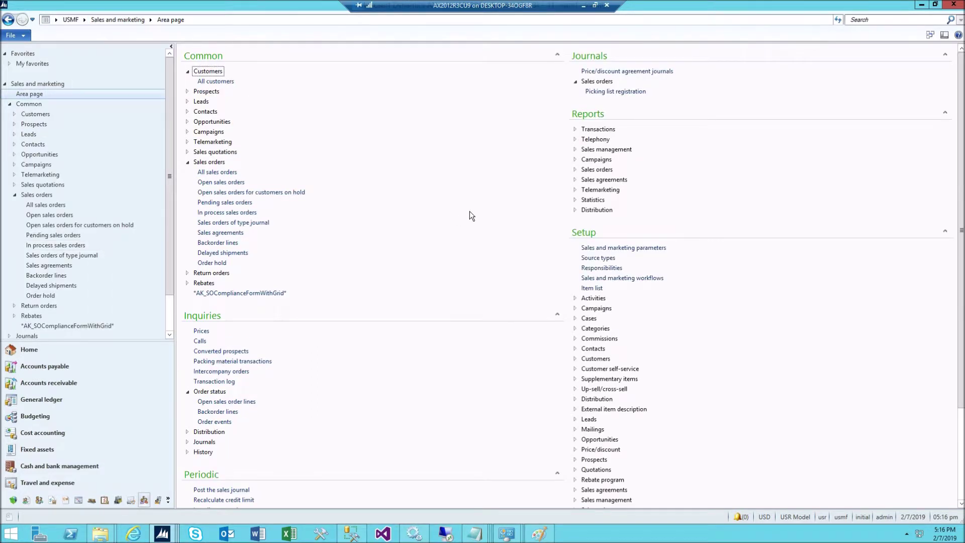
left_click(222, 172)
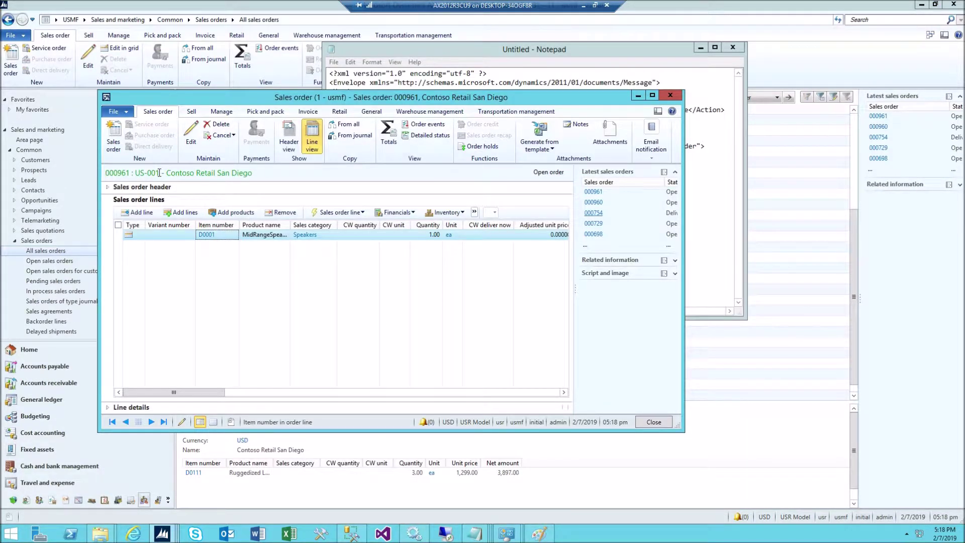
left_click_drag(159, 172, 133, 169)
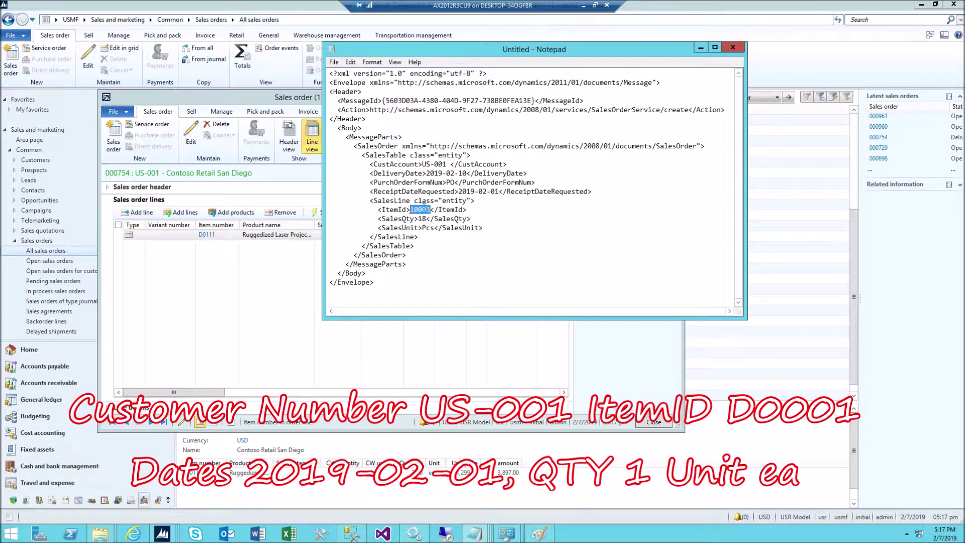
double_click(430, 207)
type("D00")
- Complete item ID D0001, trim SalesQty to 1, and replace unit Pcs with ea
type("1")
left_click(425, 219)
left_click_drag(424, 219, 431, 220)
key("BackSpace")
left_click_drag(435, 228, 426, 228)
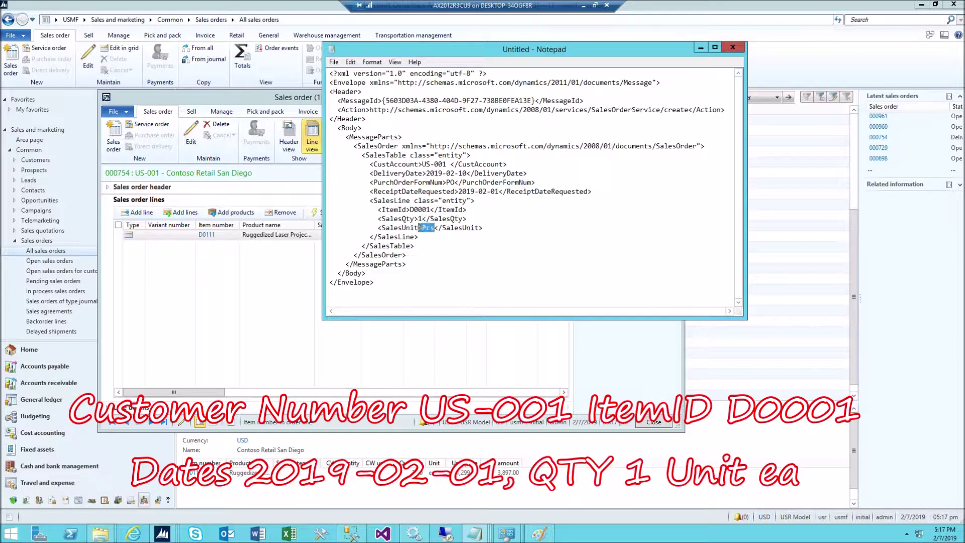
key("BackSpace")
key("BackSpace")
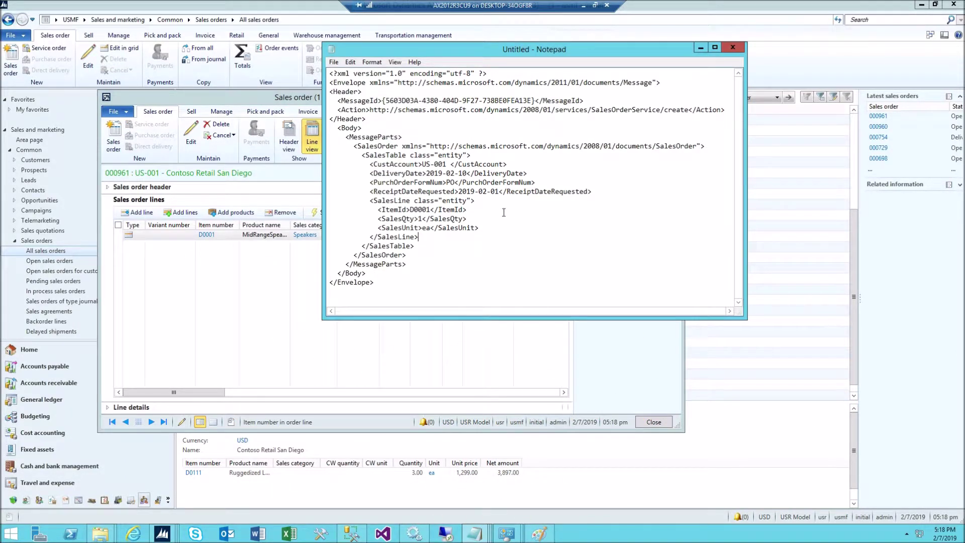
left_click(429, 209)
- Save the XML as SalesOrders.xml in C:\AIF\In using the All Files type
left_click(334, 62)
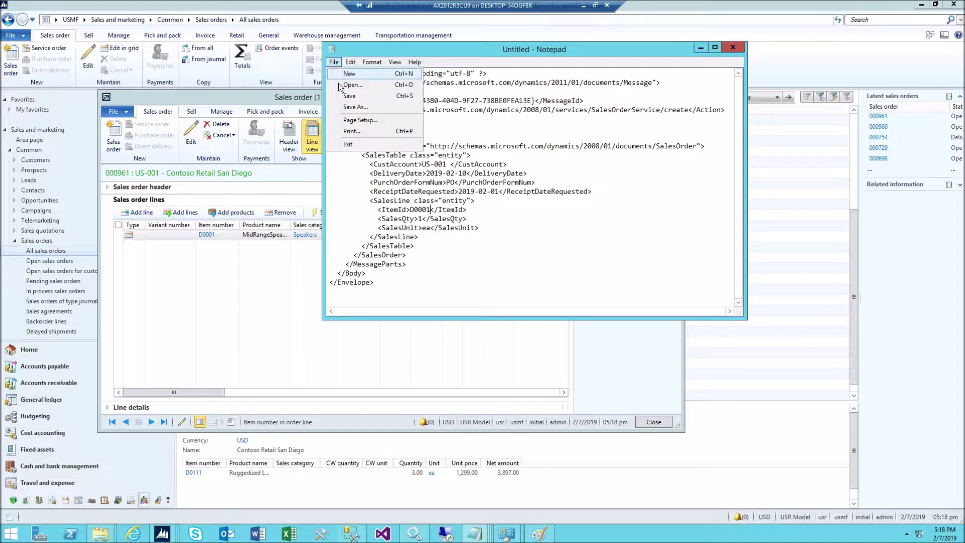
left_click(354, 107)
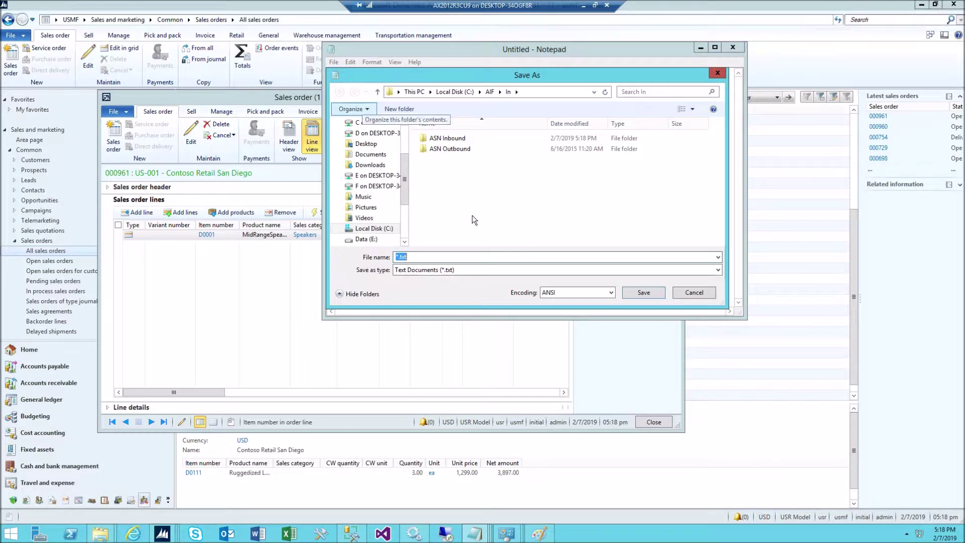
left_click(719, 258)
left_click(719, 257)
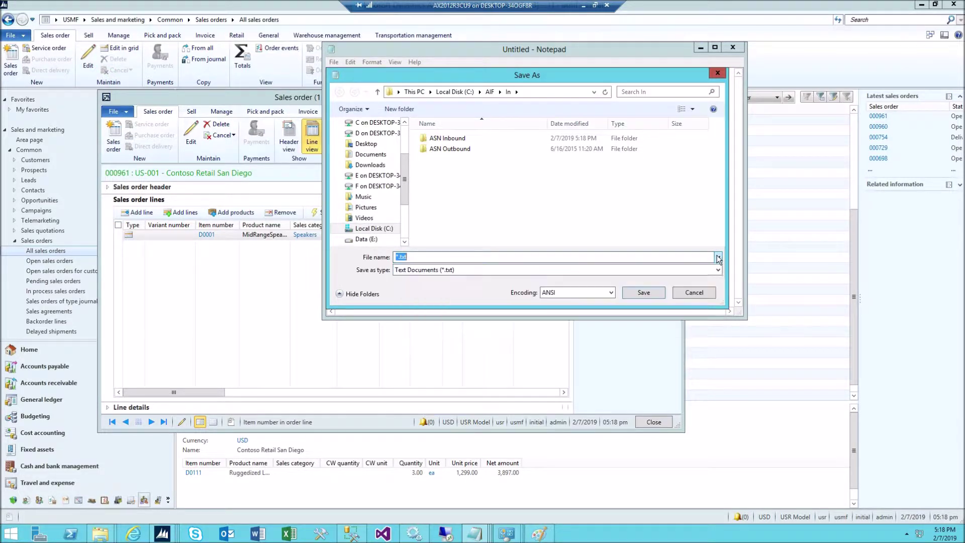
left_click(719, 273)
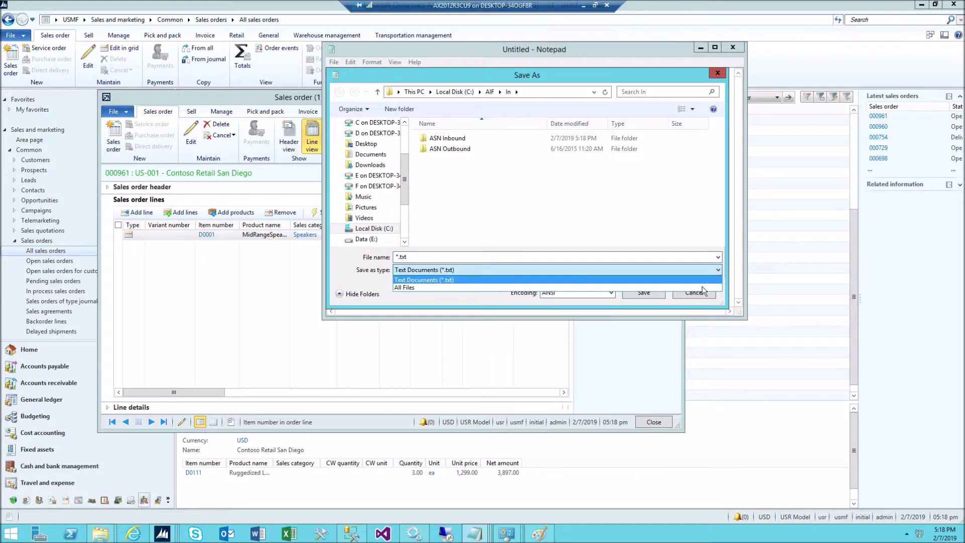
left_click(702, 286)
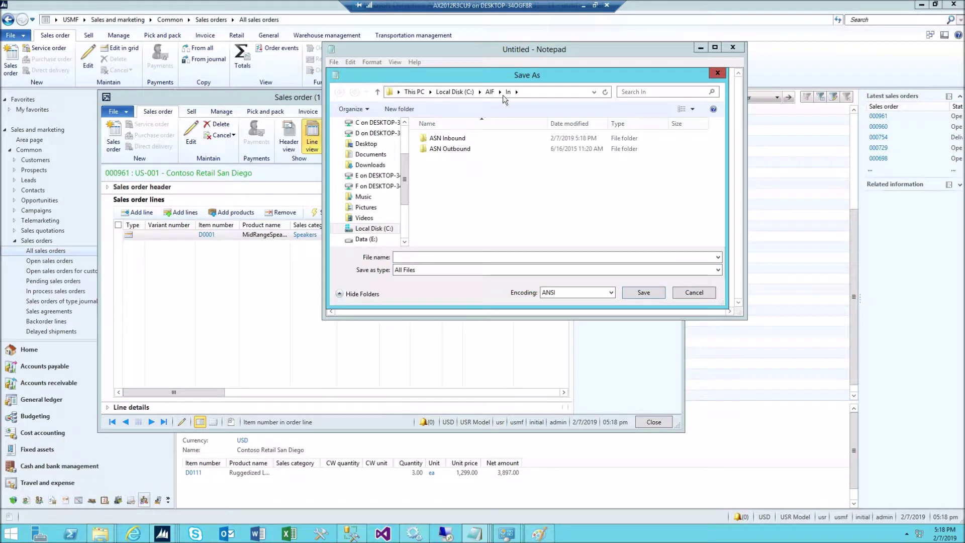
left_click(448, 92)
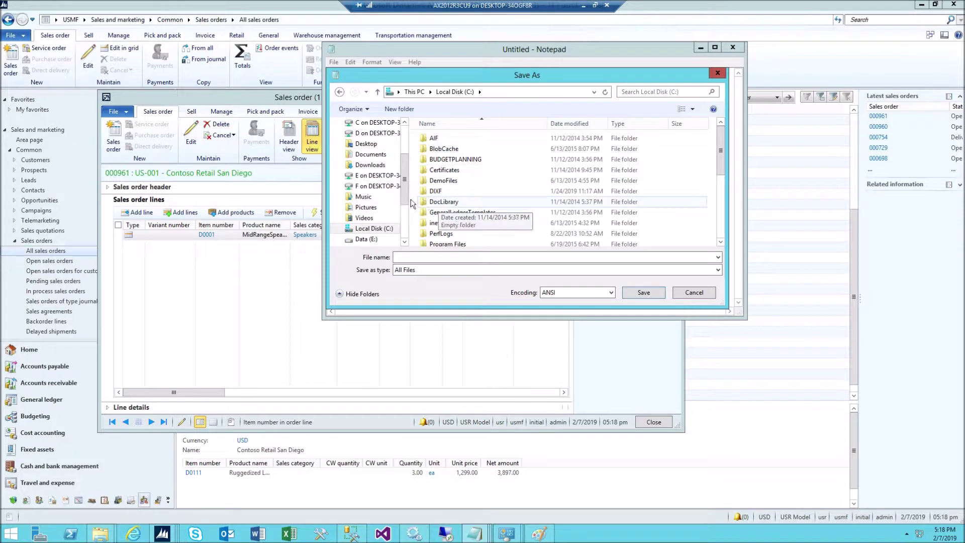
double_click(426, 138)
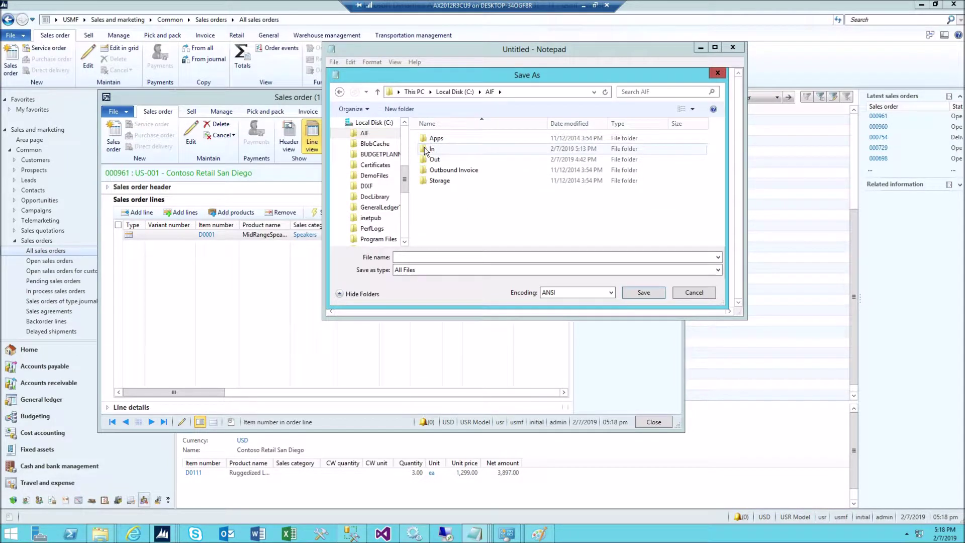
double_click(430, 149)
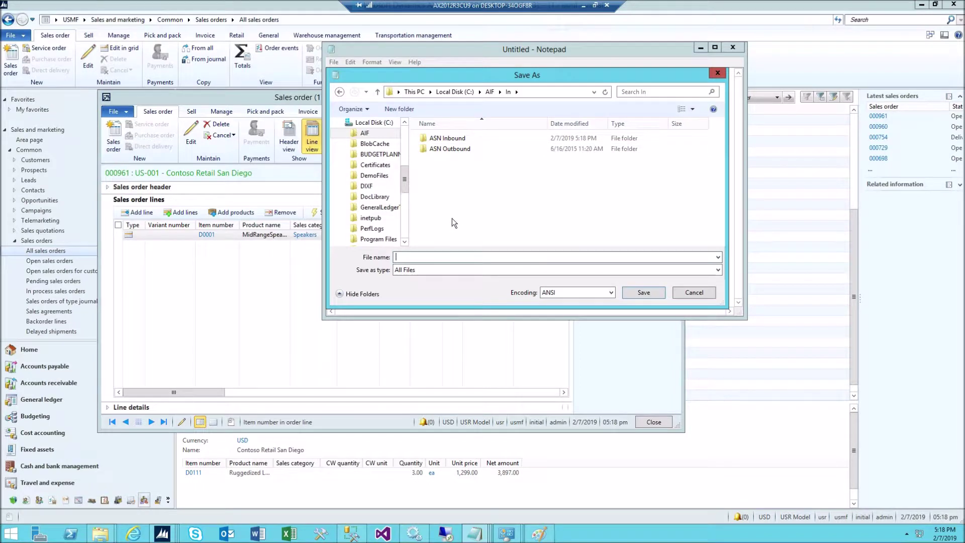
type("SalesOrders.xml")
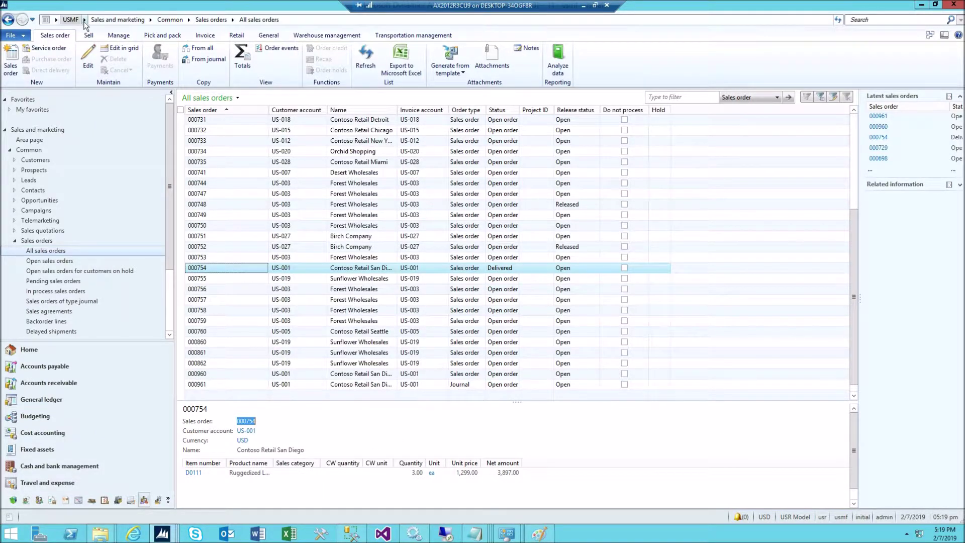
- Activate the CreateSalesOrder inbound port in the Inbound ports form
left_click(84, 22)
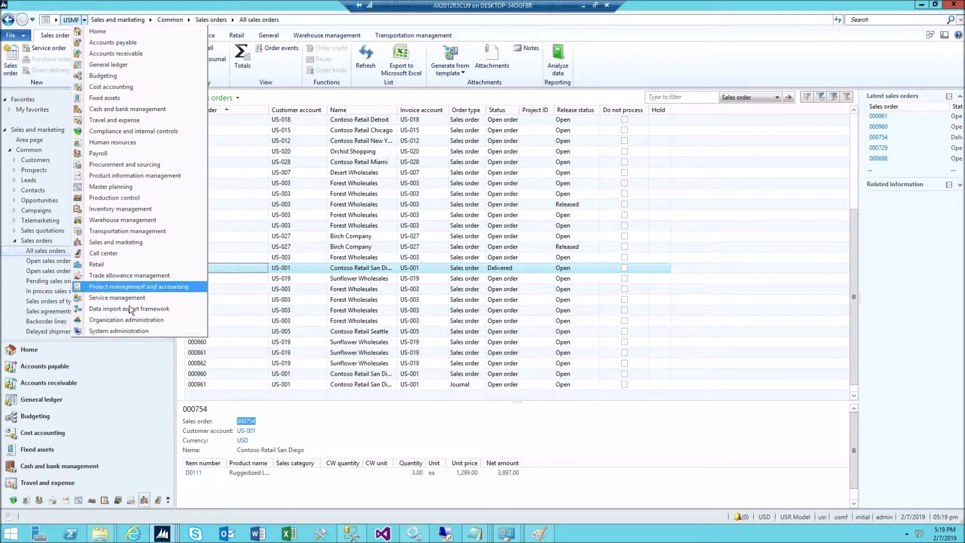
left_click(127, 331)
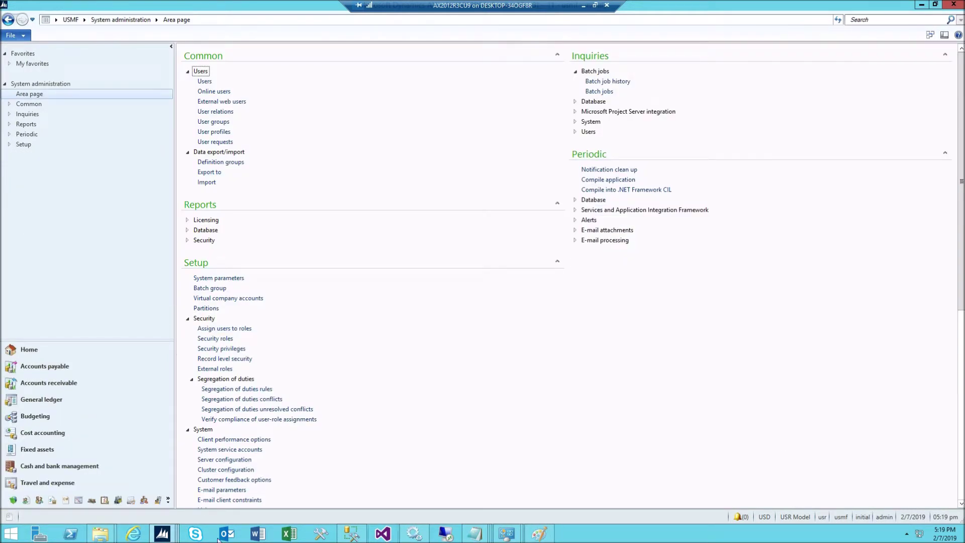
left_click(160, 535)
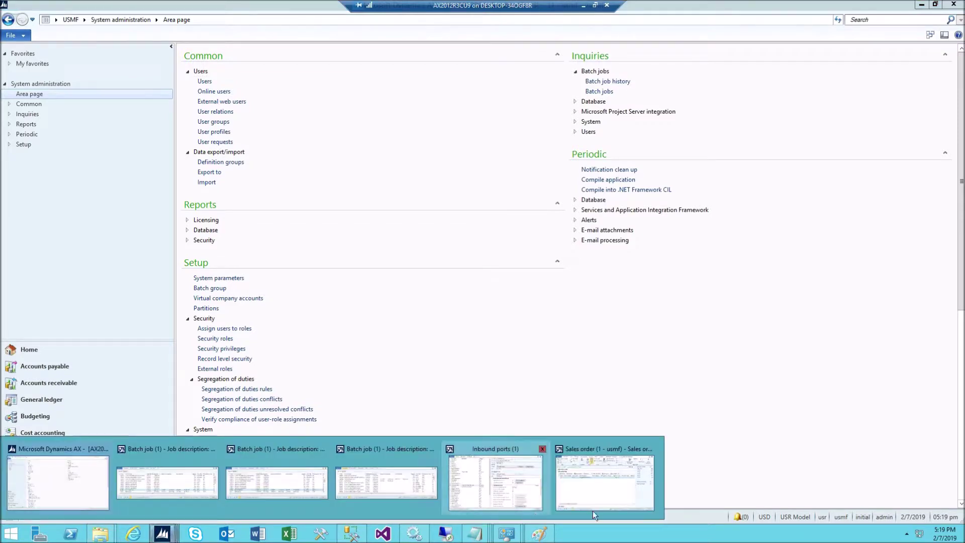
left_click(537, 503)
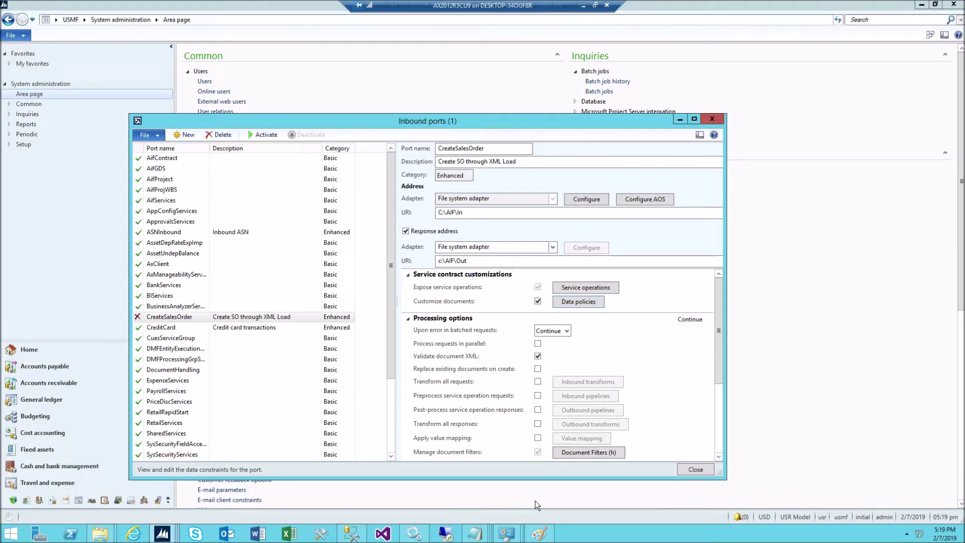
left_click(181, 320)
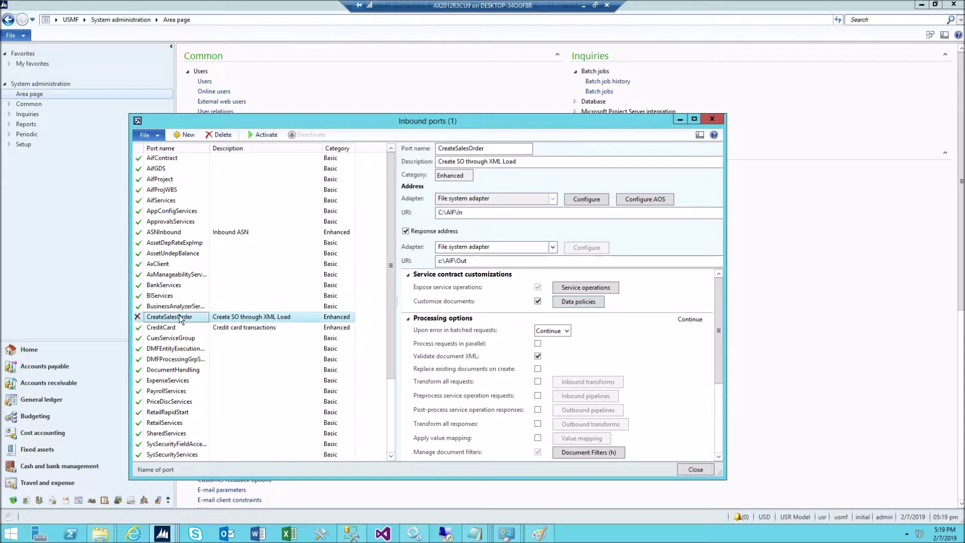
left_click(262, 136)
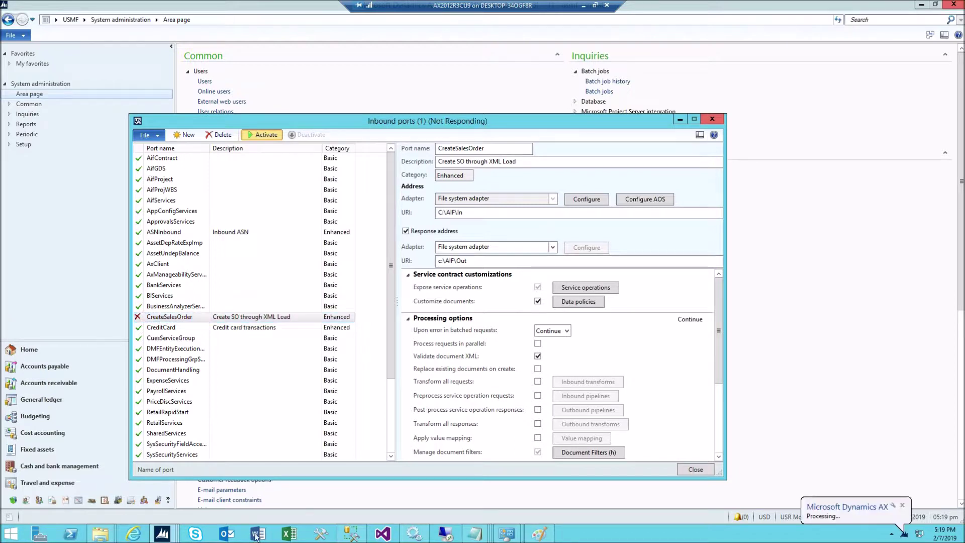
- Bring up the AIF In folder window, then return to the main Dynamics AX window
mouse_move(97, 538)
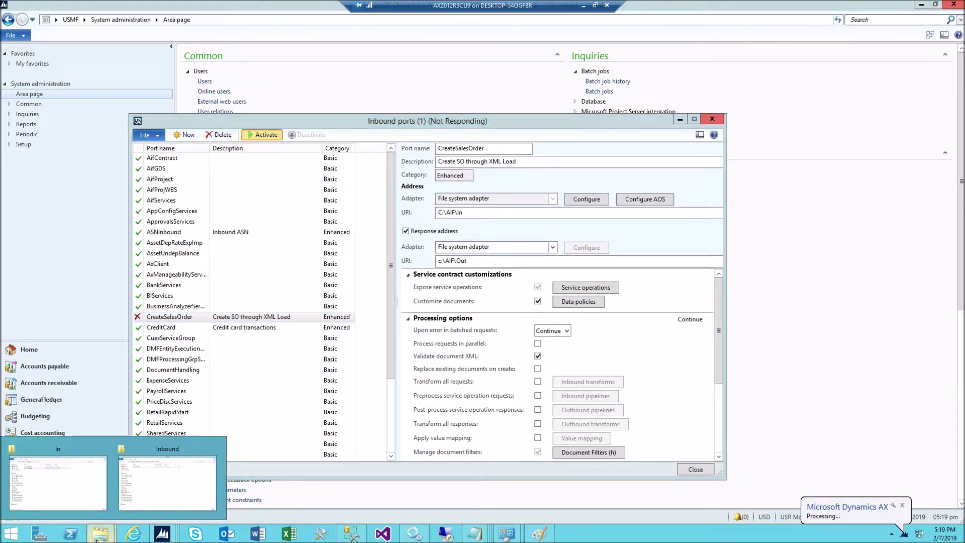
left_click(176, 506)
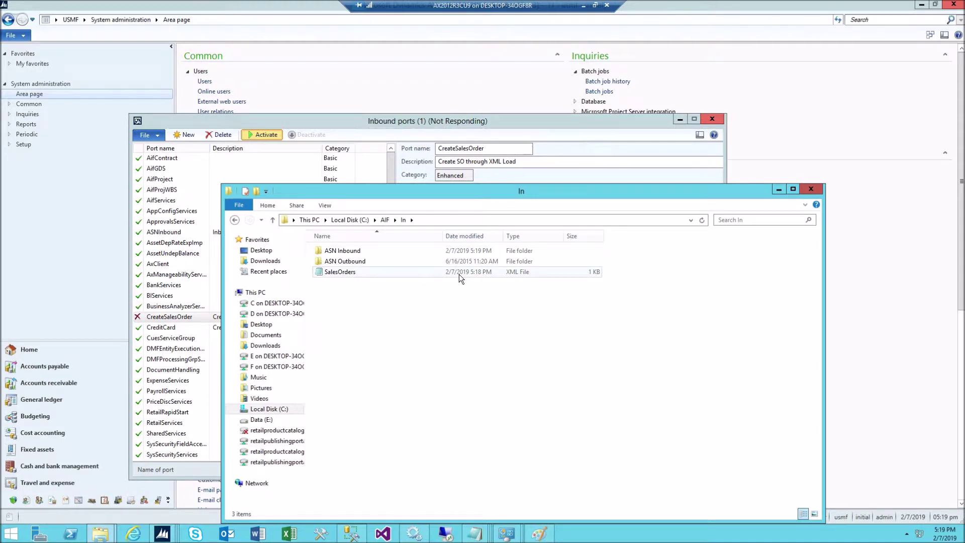
left_click(908, 104)
- Set the AIF Processing batch job to Waiting and cancel its Recurrence settings unchanged
left_click(589, 92)
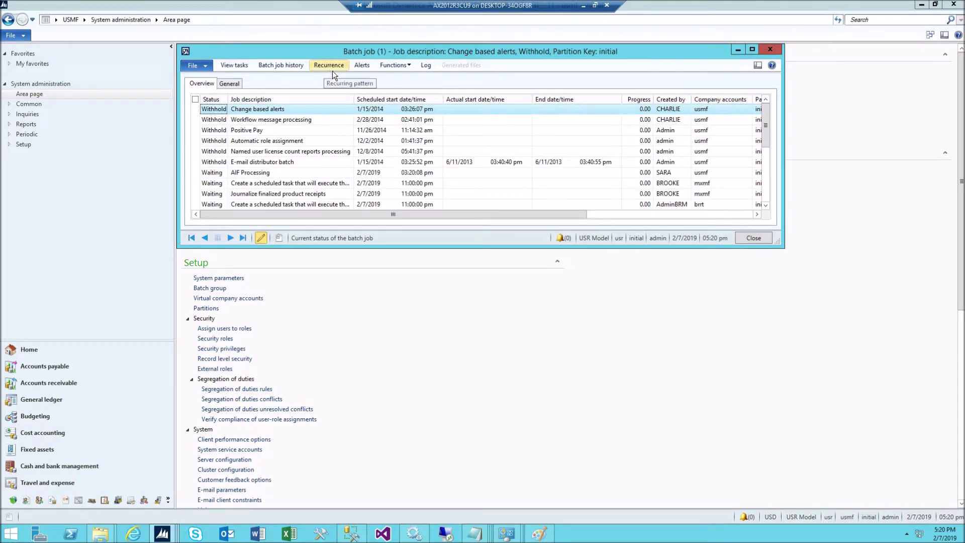
left_click(256, 173)
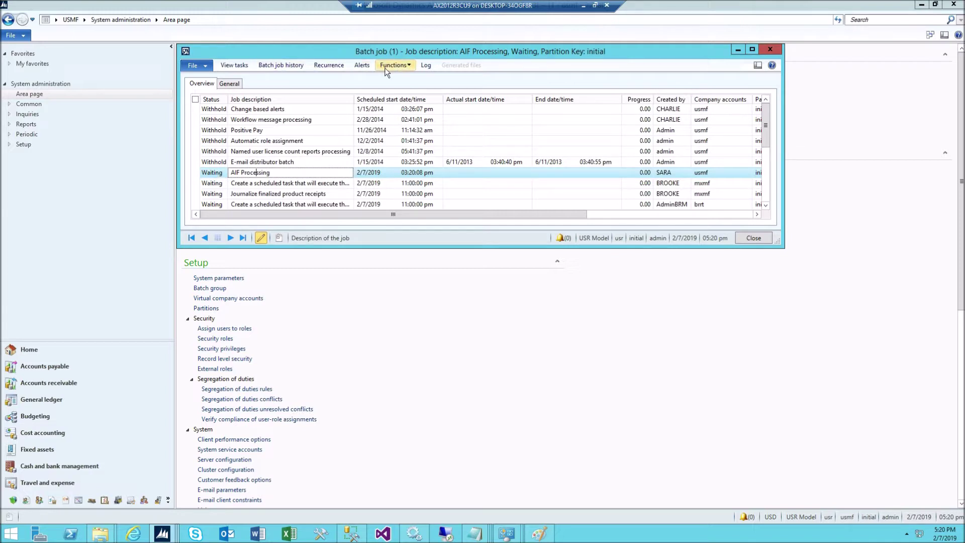
left_click(407, 67)
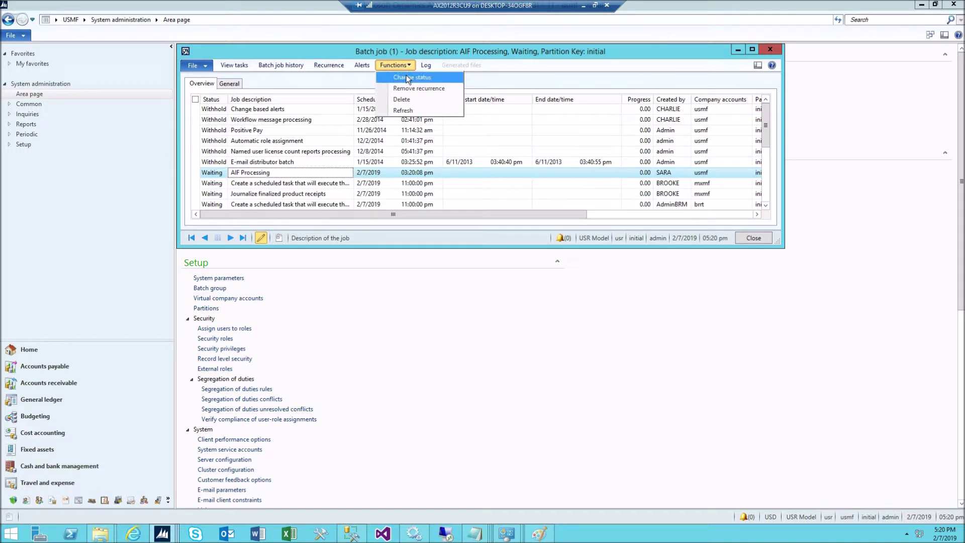
left_click(407, 77)
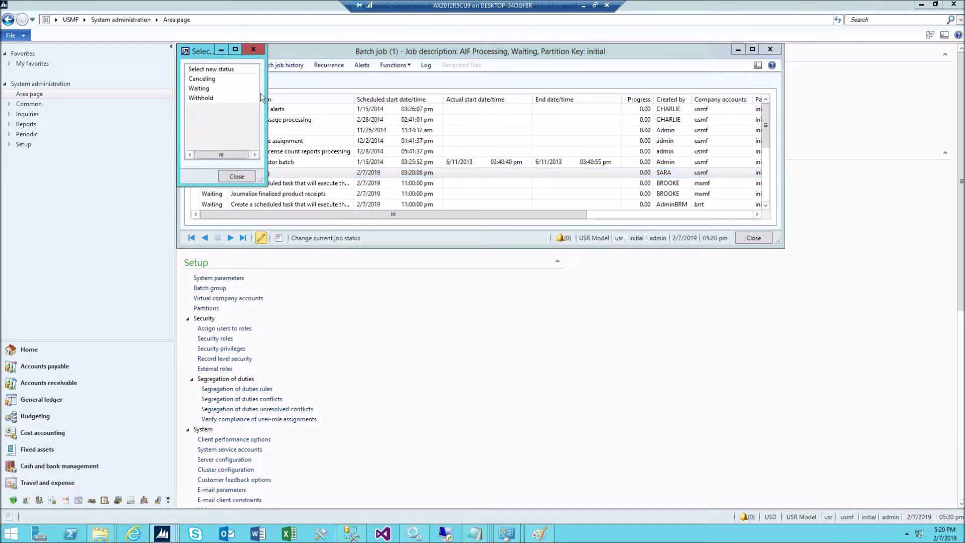
left_click(258, 47)
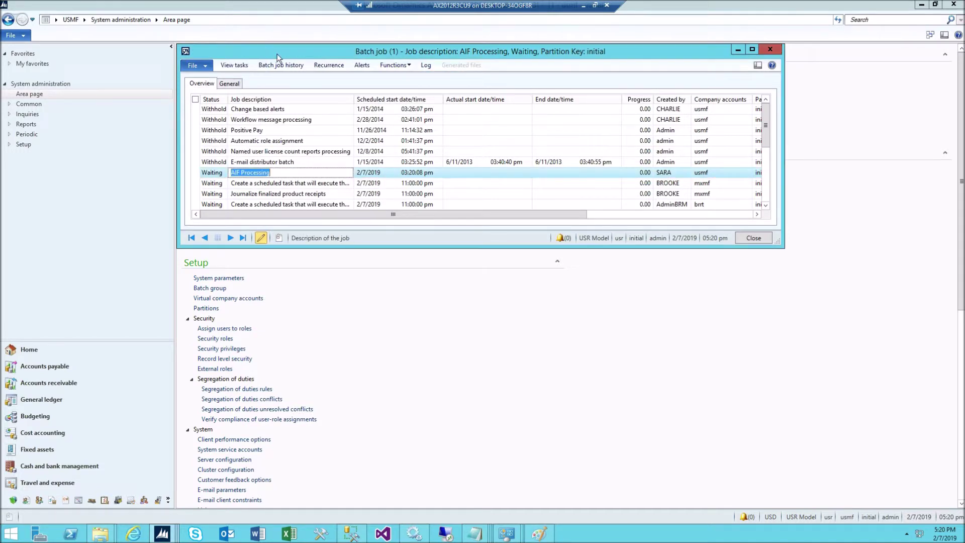
left_click(327, 64)
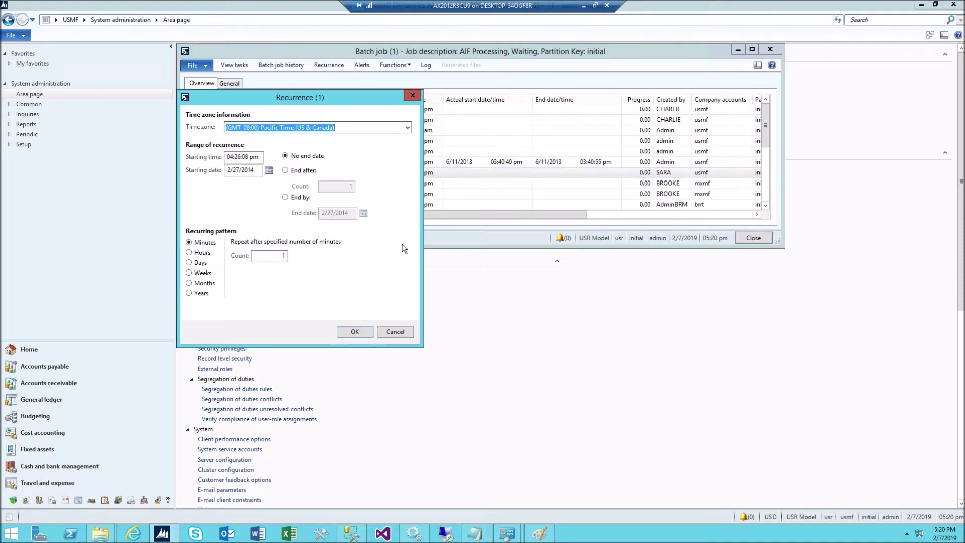
left_click(396, 333)
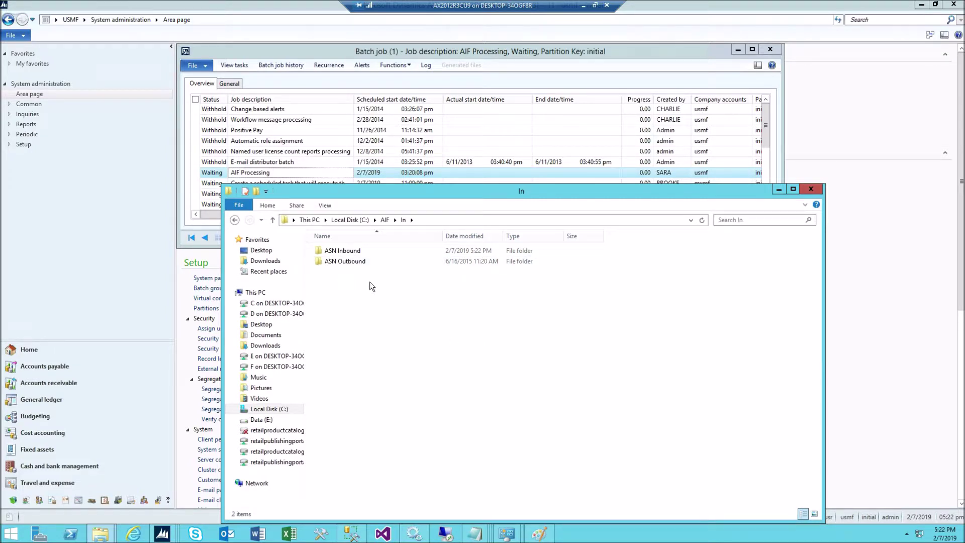
- Open the newest response XML from C:\AIF\Out in Notepad and highlight SalesId 000962
left_click(272, 220)
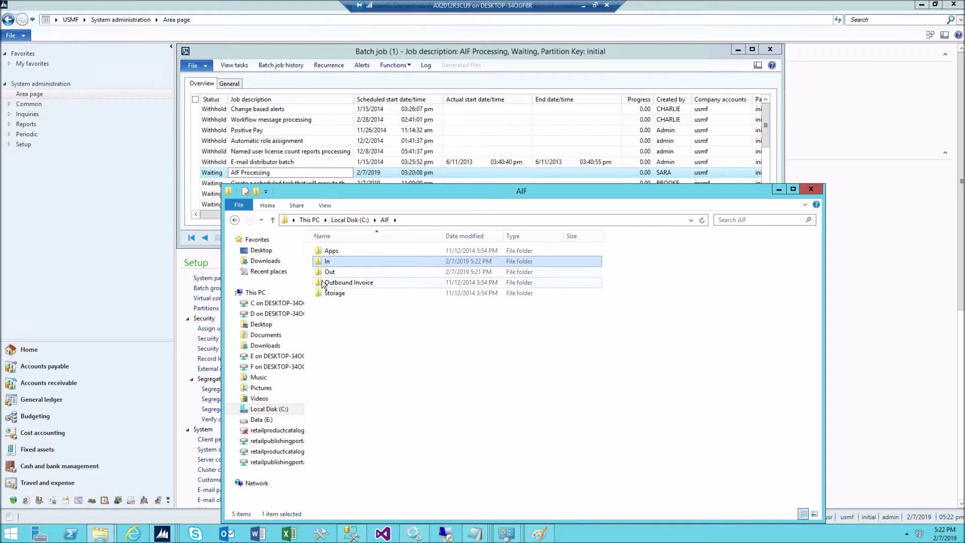
left_click(321, 274)
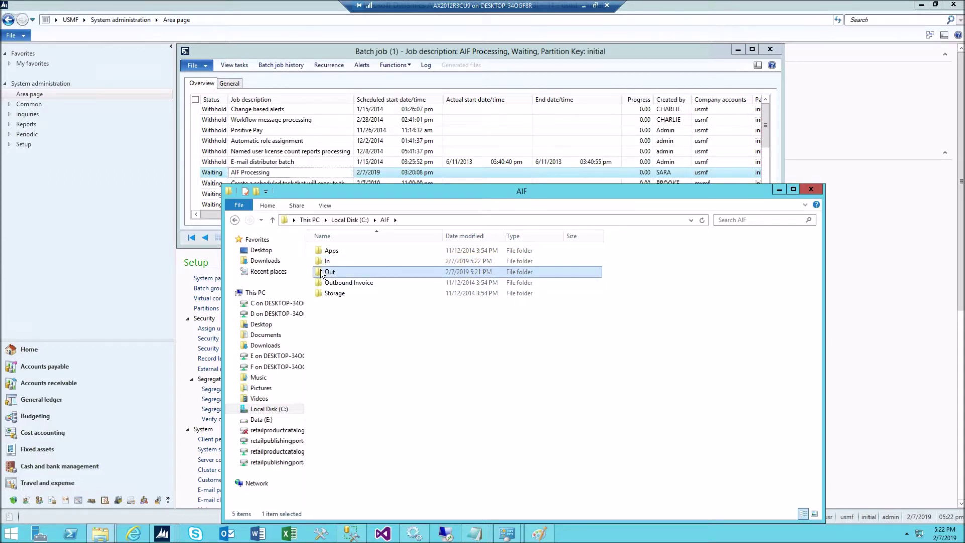
double_click(321, 273)
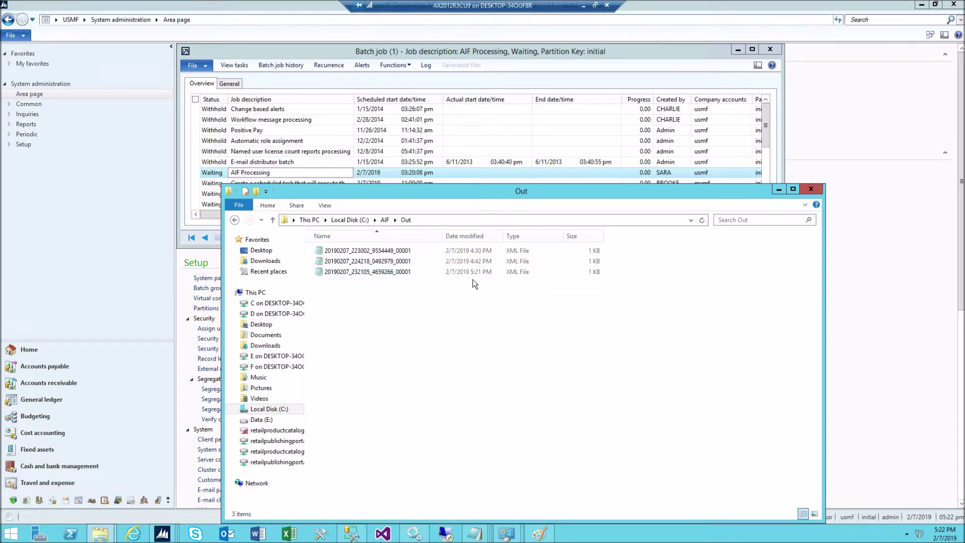
left_click(377, 274)
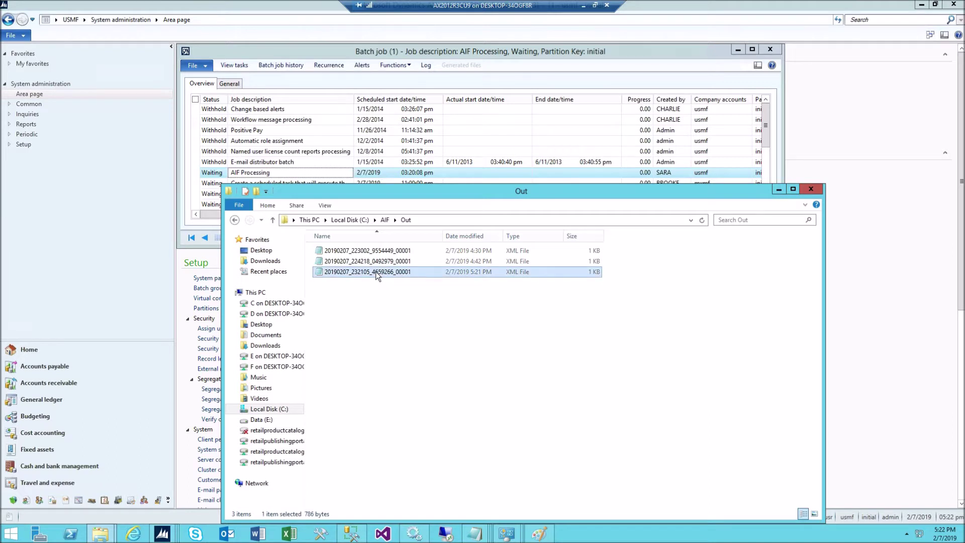
double_click(362, 271)
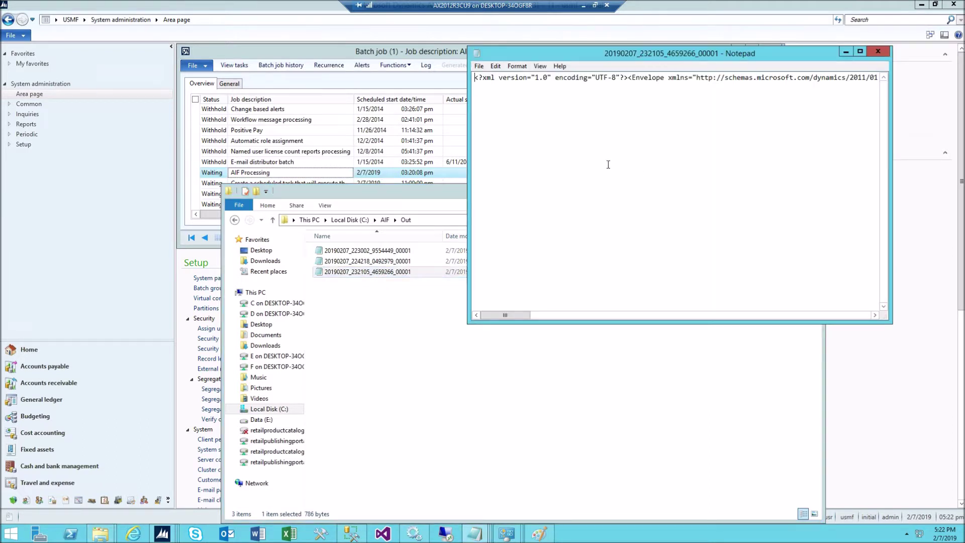
left_click_drag(502, 315, 816, 316)
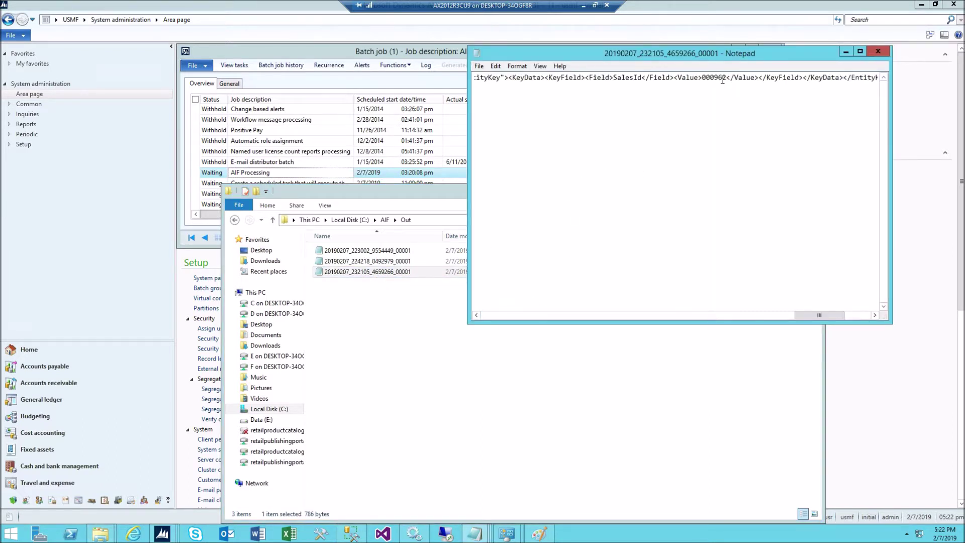
left_click_drag(727, 81, 703, 81)
- Open sales order 000962 from Sales and marketing > All sales orders
left_click(71, 260)
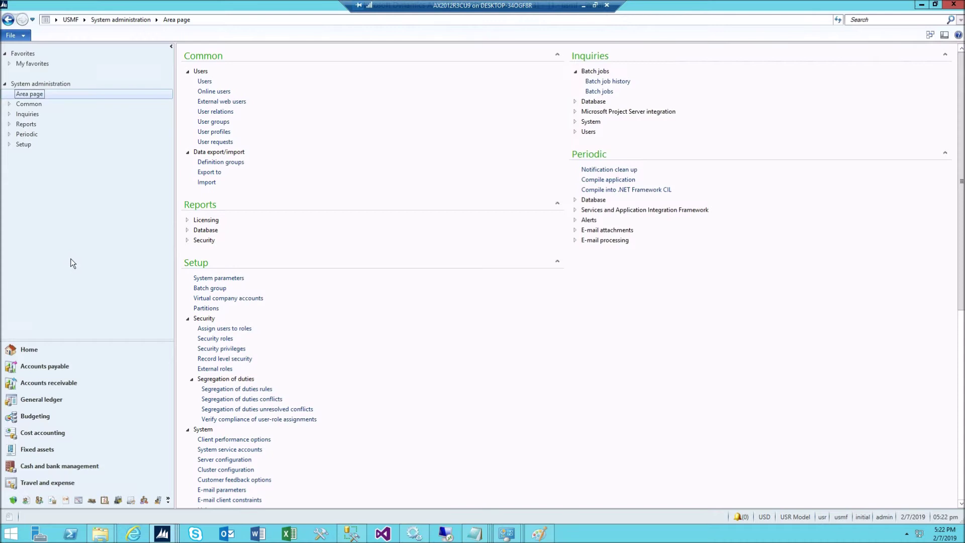
left_click(83, 20)
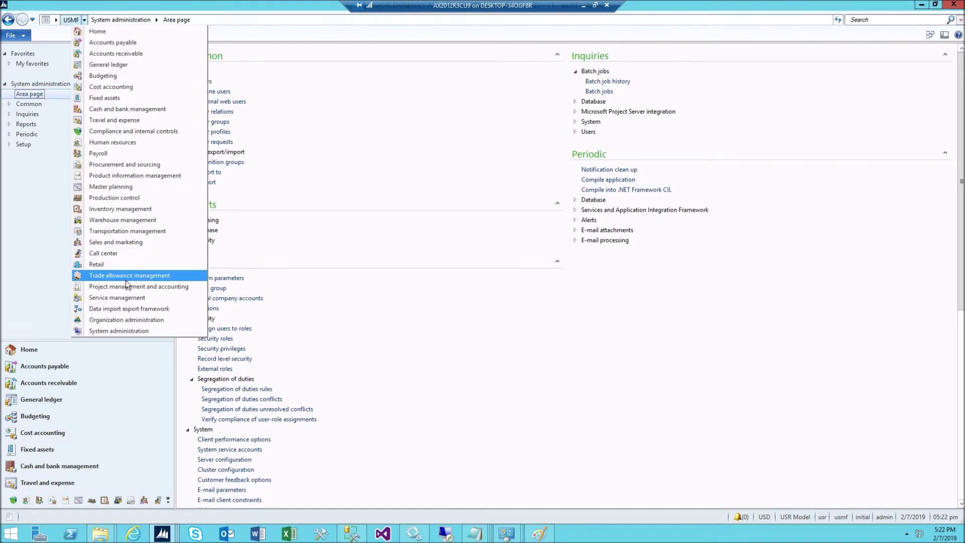
left_click(127, 242)
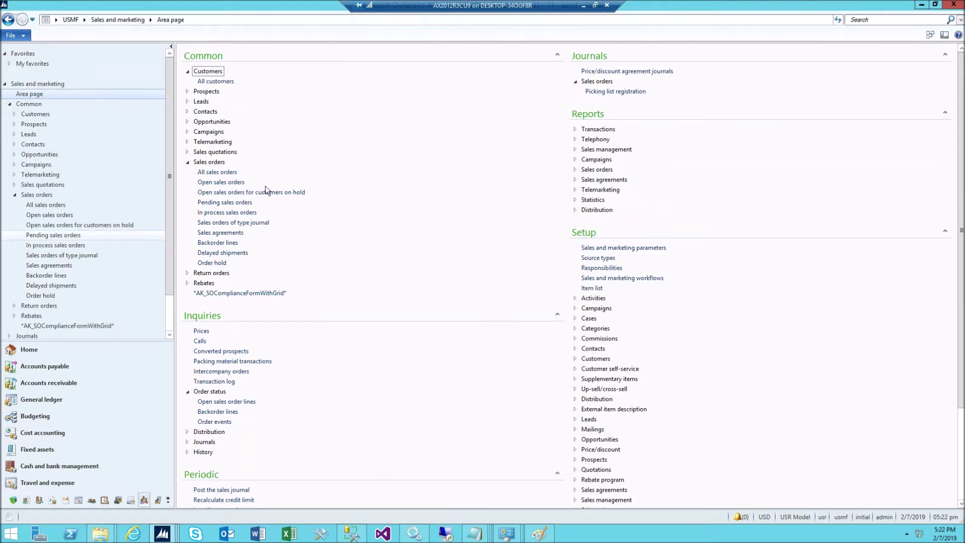
left_click(231, 172)
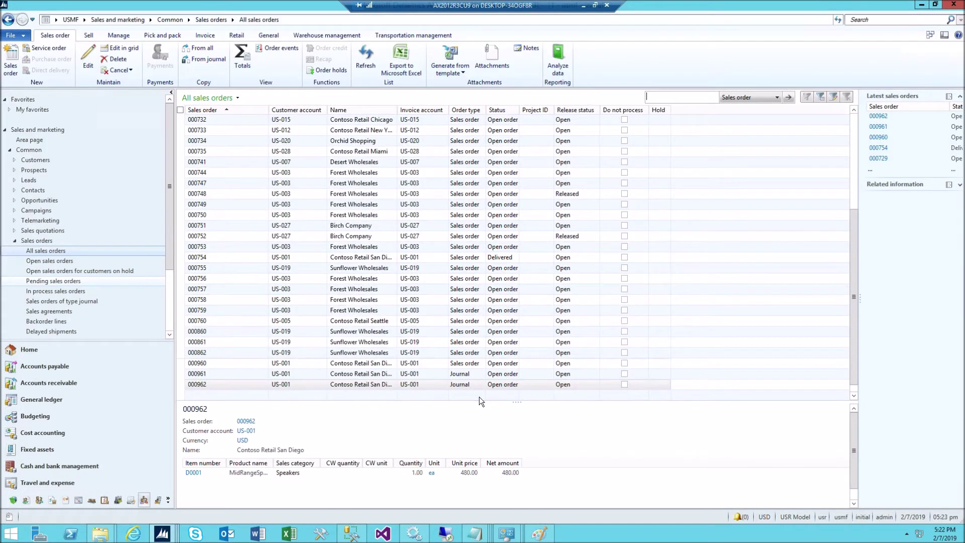
double_click(202, 385)
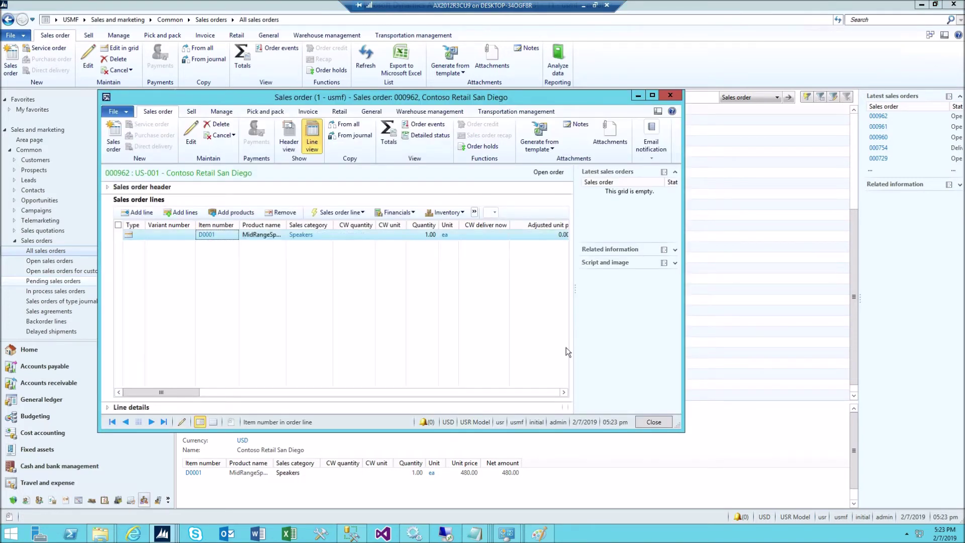